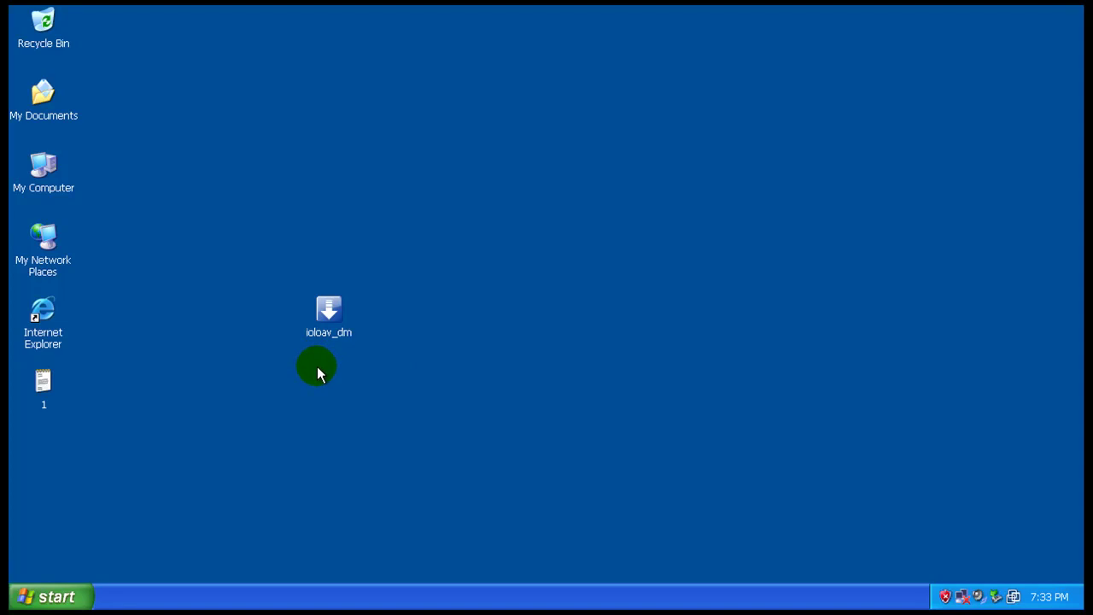
- Run the ioloav_dm download manager and retry its connection to the Internet
{"action": "double_click", "coordinate": [327, 306]}
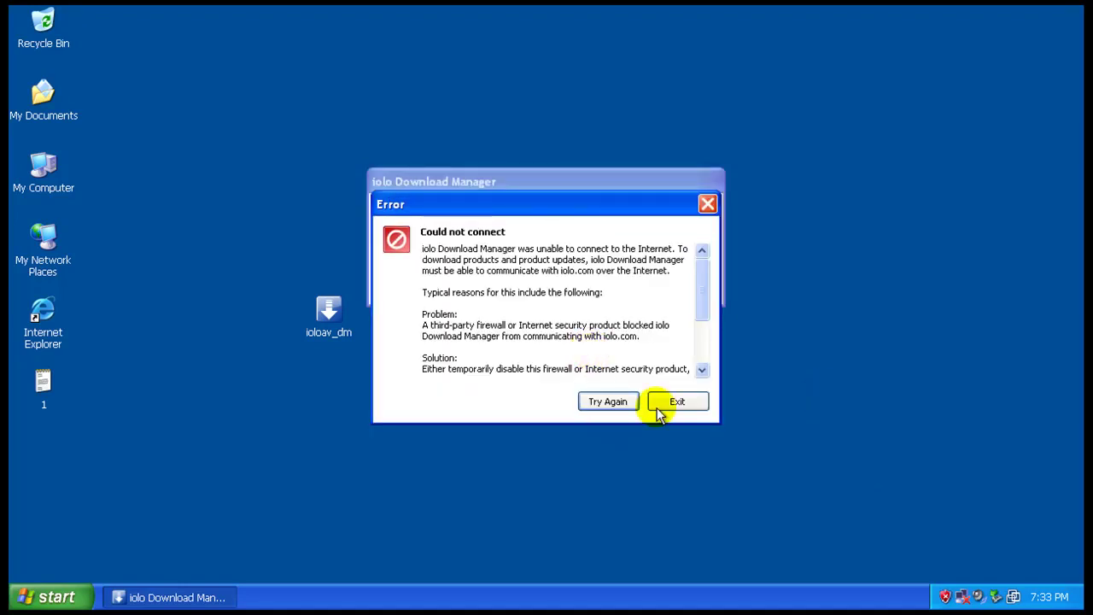
{"action": "left_click", "coordinate": [318, 327]}
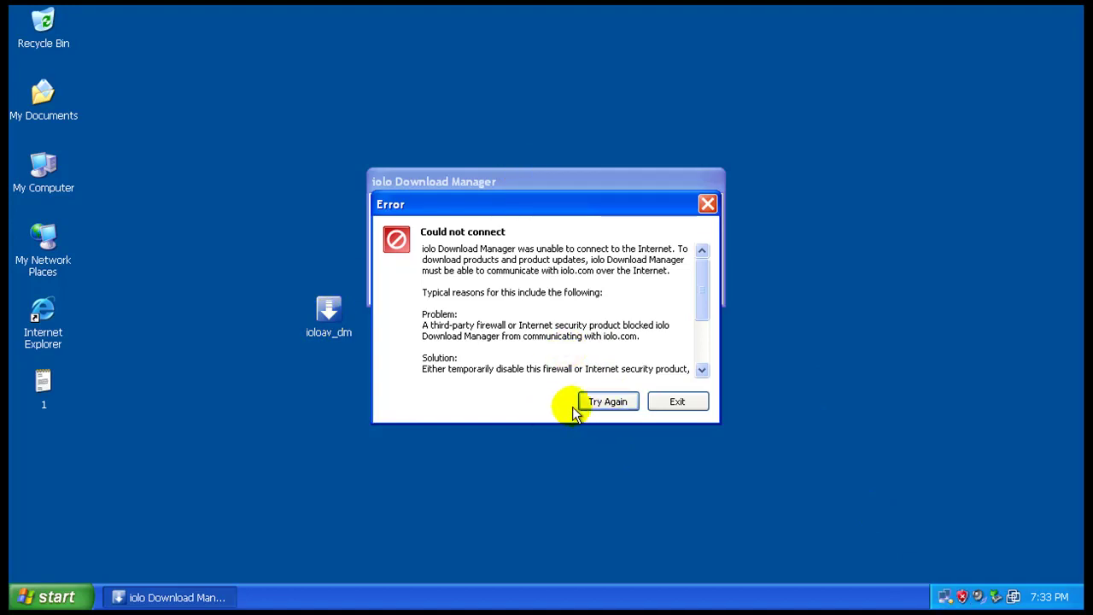
{"action": "left_click", "coordinate": [604, 403]}
{"action": "left_click", "coordinate": [331, 323]}
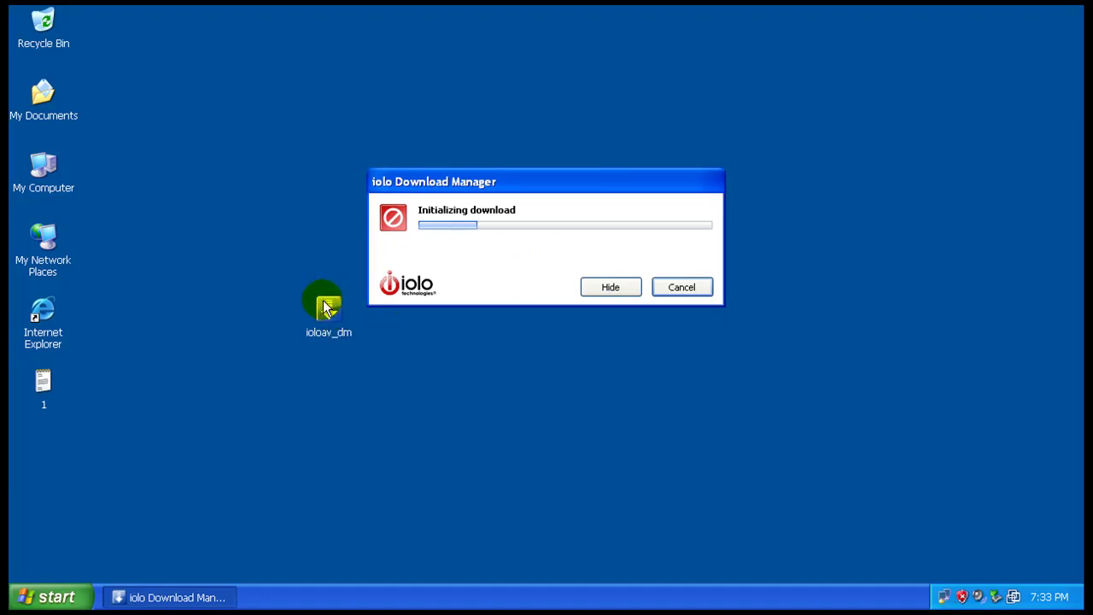
- Check the size of the ioloav_dm file in its properties, leaving them unchanged
{"action": "right_click", "coordinate": [323, 304]}
{"action": "left_click", "coordinate": [367, 484]}
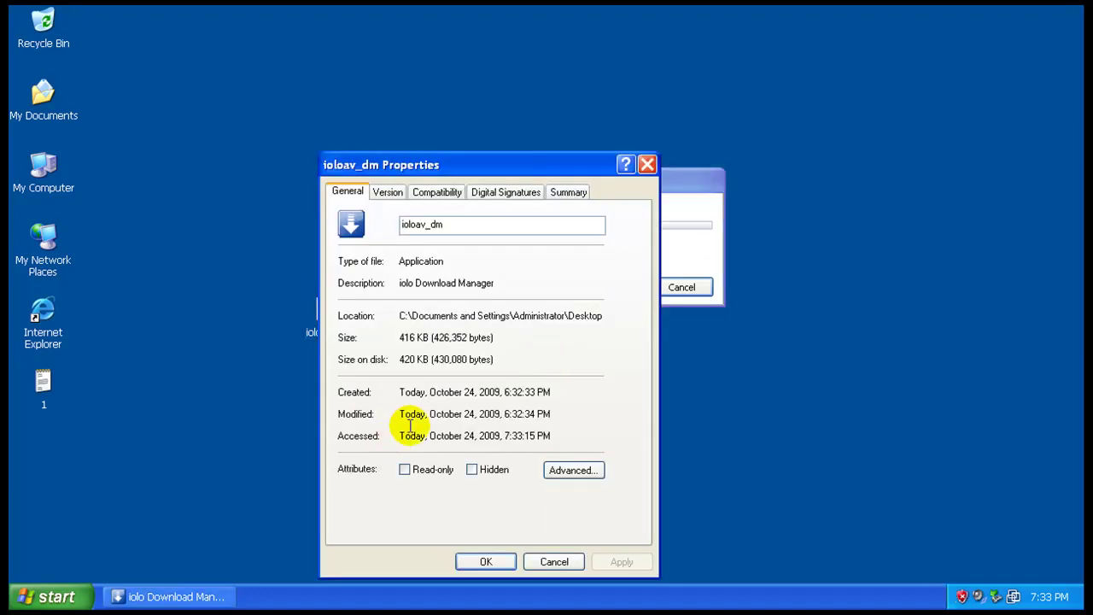
{"action": "left_click_drag", "start_coordinate": [399, 338], "coordinate": [428, 337]}
{"action": "left_click", "coordinate": [547, 565]}
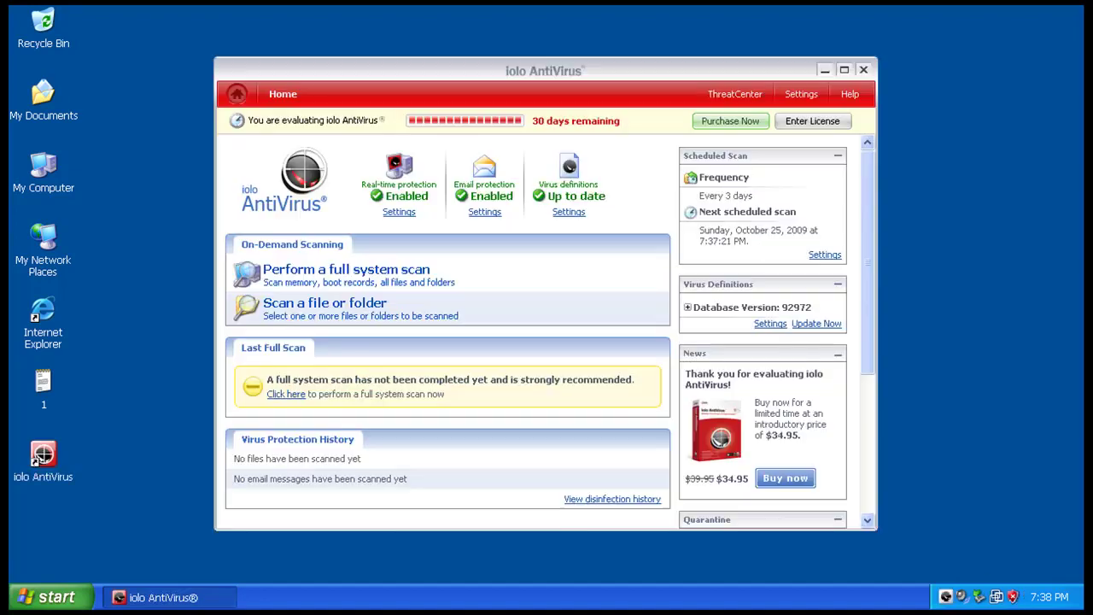
{"action": "left_click", "coordinate": [801, 481]}
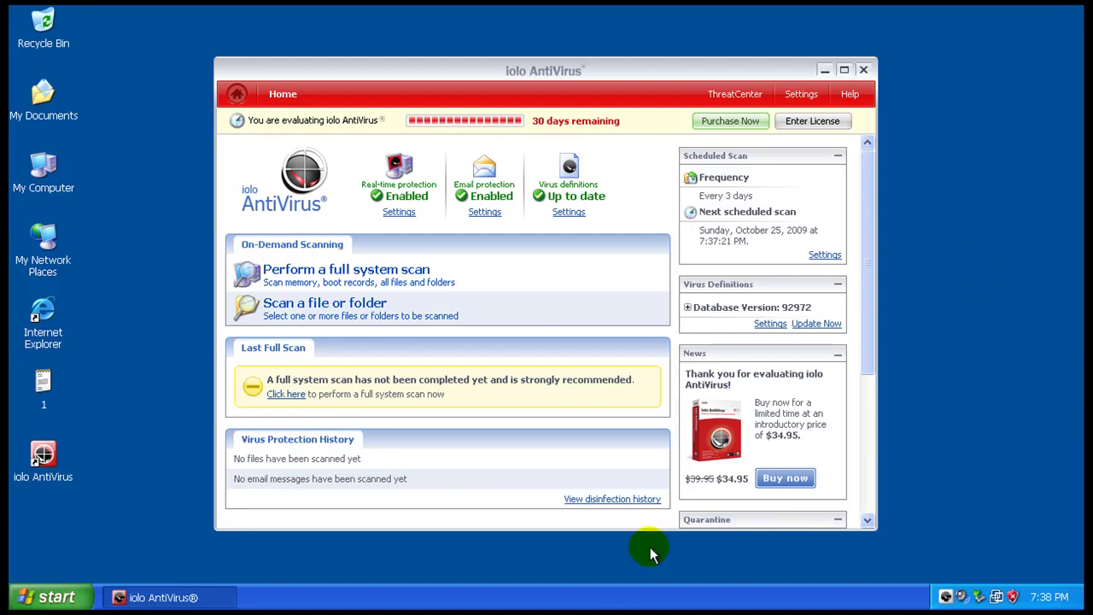
{"action": "left_click", "coordinate": [617, 67]}
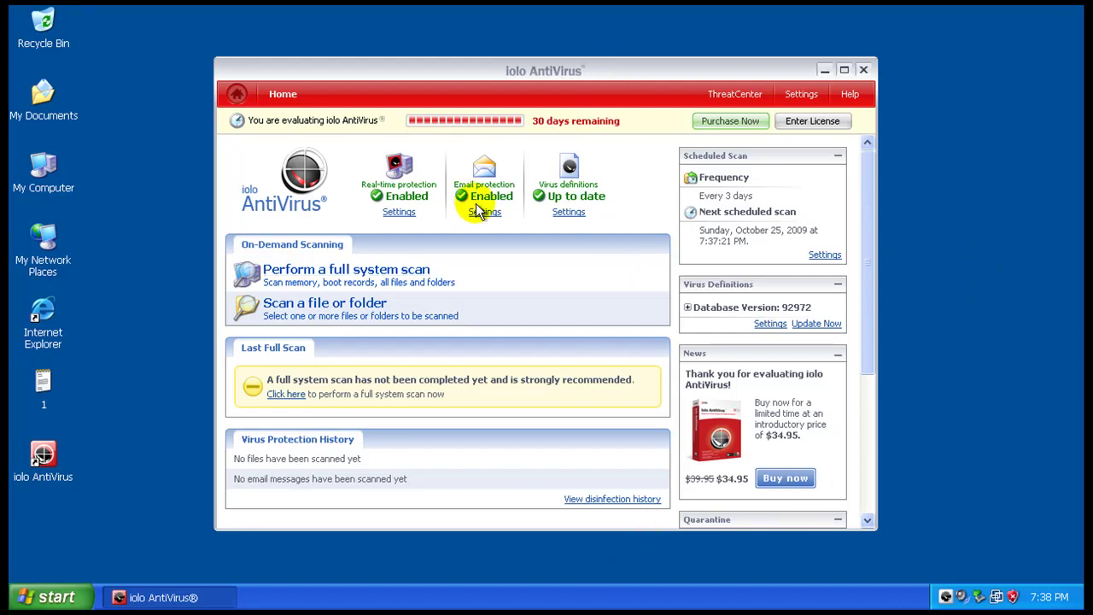
- Review iolo AntiVirus's automatic update and real-time protection settings, and return to the home page
{"action": "left_click", "coordinate": [566, 214]}
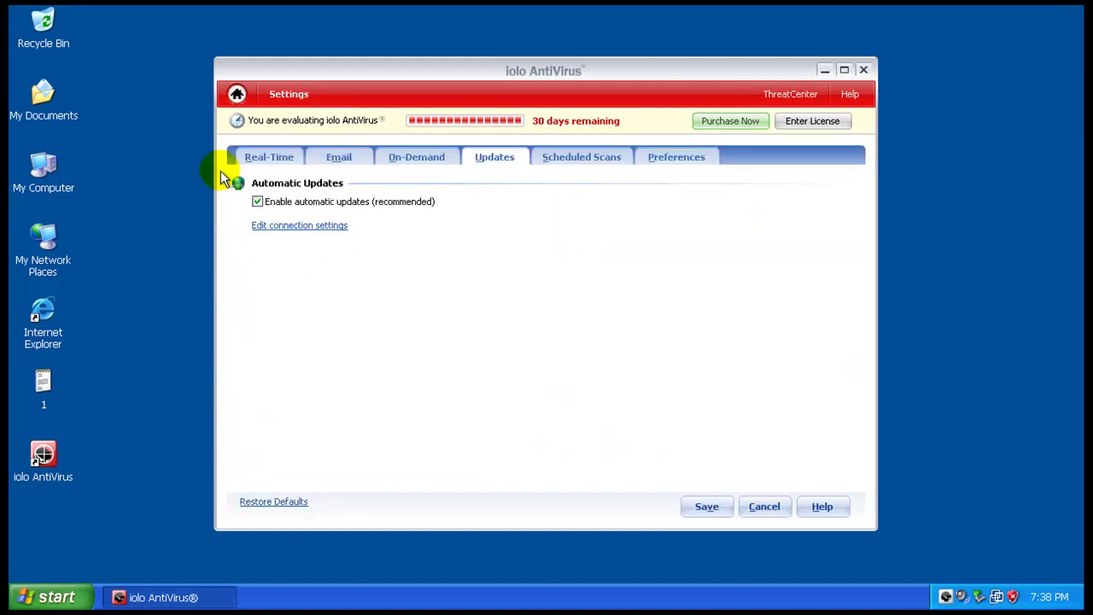
{"action": "left_click", "coordinate": [269, 161]}
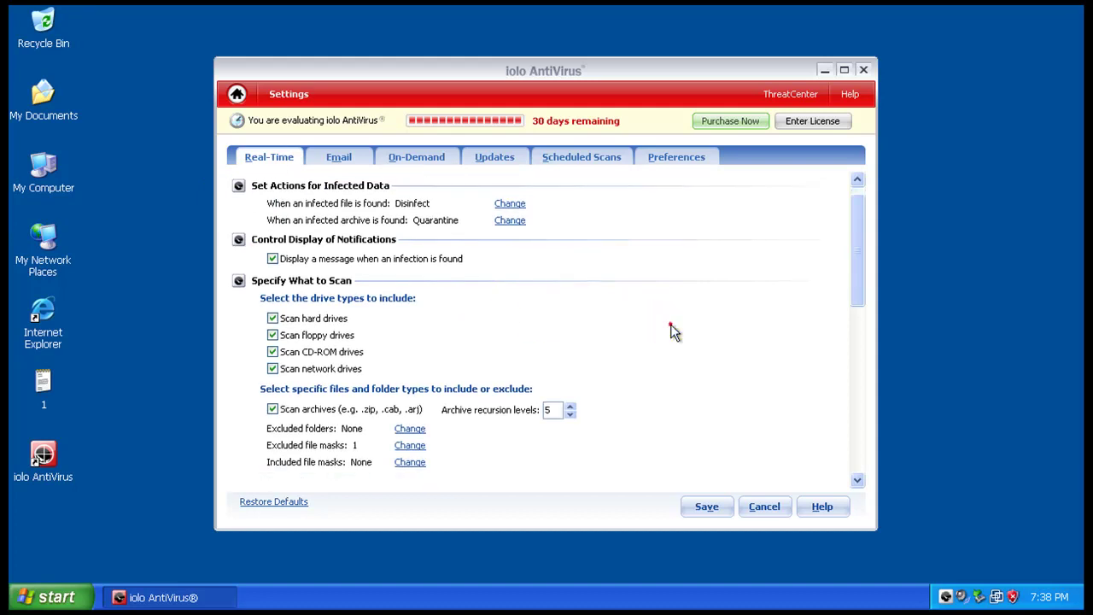
{"action": "scroll", "coordinate": [671, 332], "scroll_direction": "down", "scroll_amount": 5}
{"action": "scroll", "coordinate": [671, 330], "scroll_direction": "up", "scroll_amount": 3}
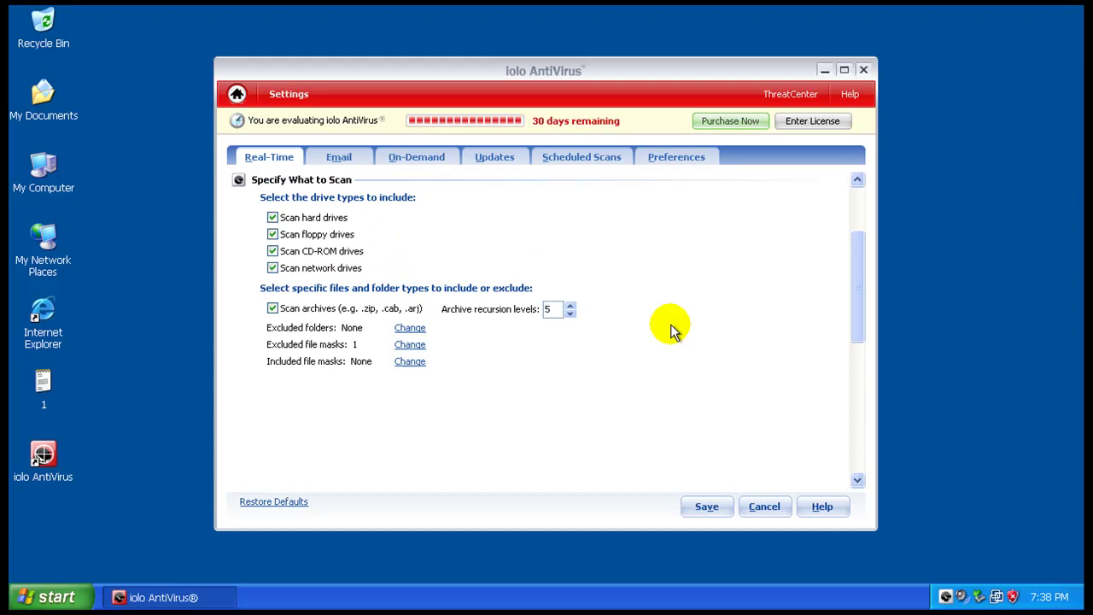
{"action": "scroll", "coordinate": [525, 229], "scroll_direction": "up", "scroll_amount": 2}
{"action": "scroll", "coordinate": [525, 229], "scroll_direction": "down", "scroll_amount": 1}
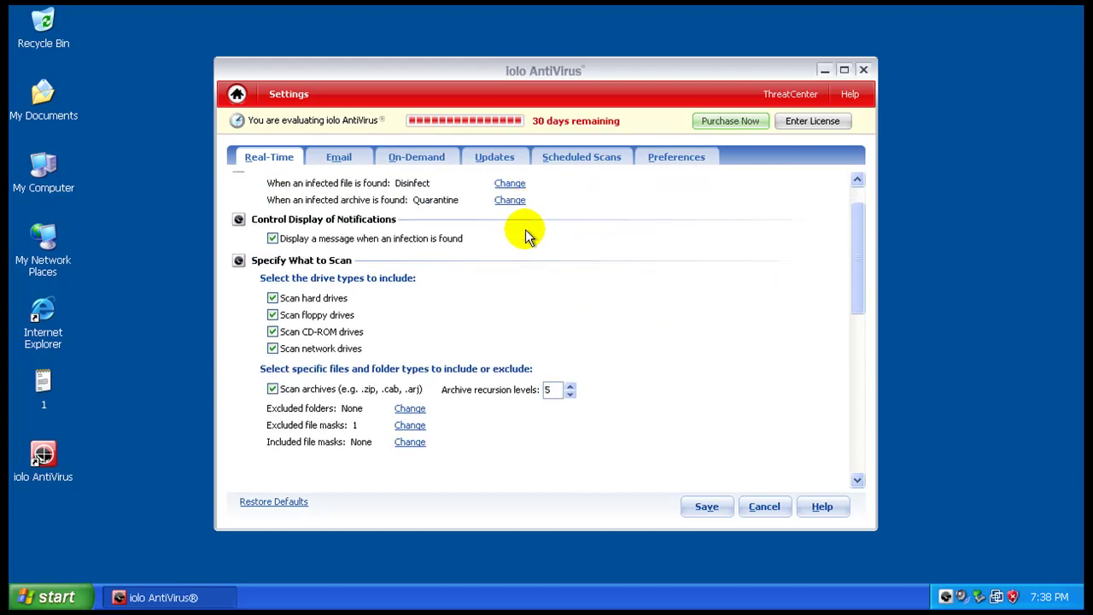
{"action": "left_click", "coordinate": [237, 95]}
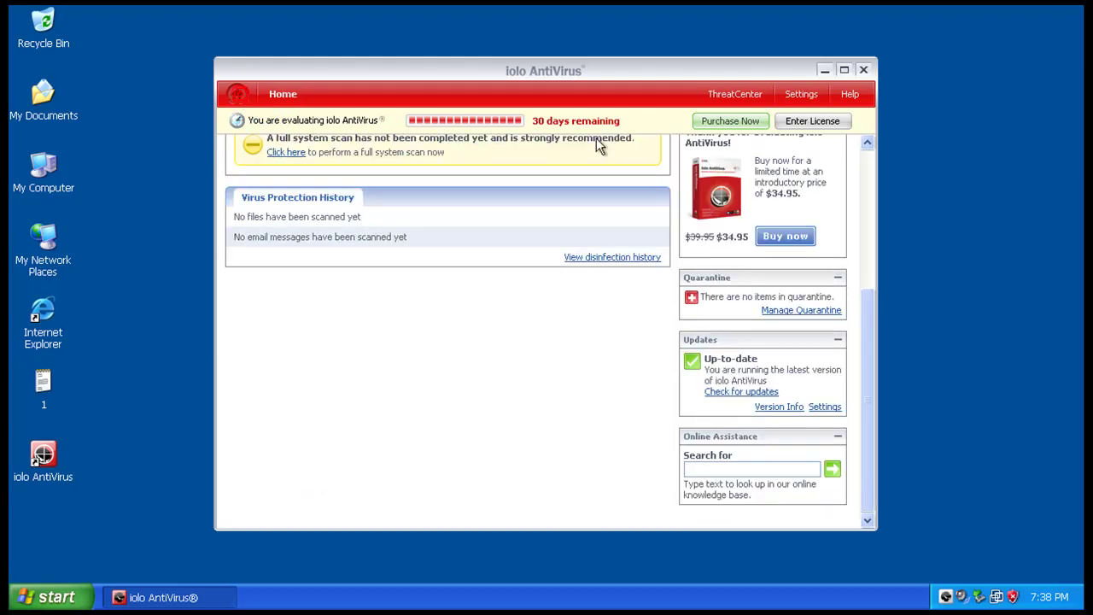
- Enable artificial intelligence in the advanced settings for real-time protection
{"action": "left_click", "coordinate": [795, 93]}
{"action": "scroll", "coordinate": [359, 274], "scroll_direction": "down", "scroll_amount": 4}
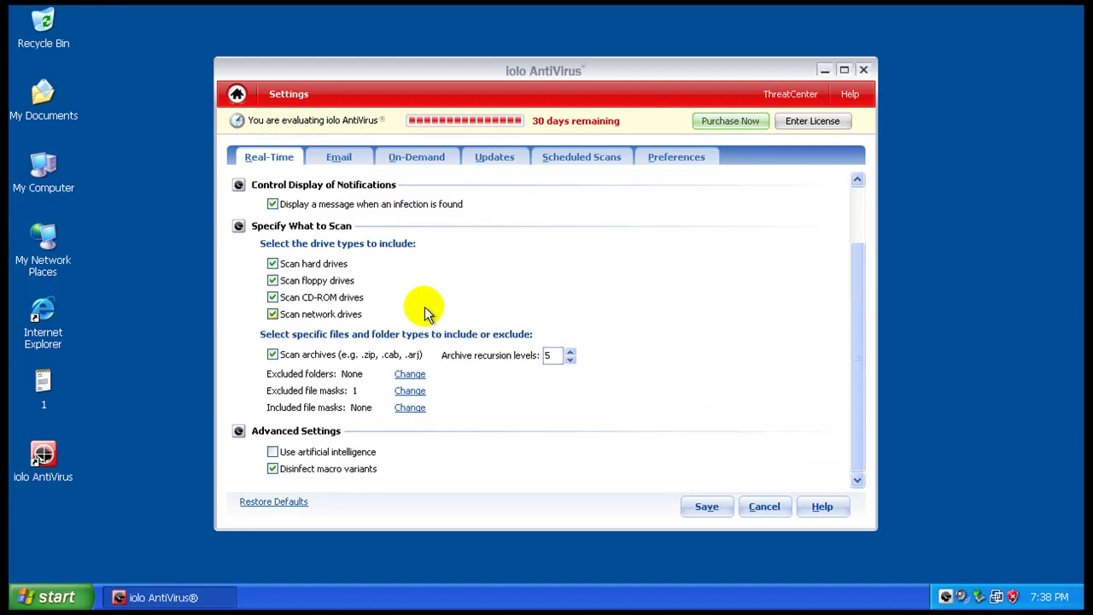
{"action": "left_click", "coordinate": [271, 453]}
{"action": "left_click", "coordinate": [271, 453]}
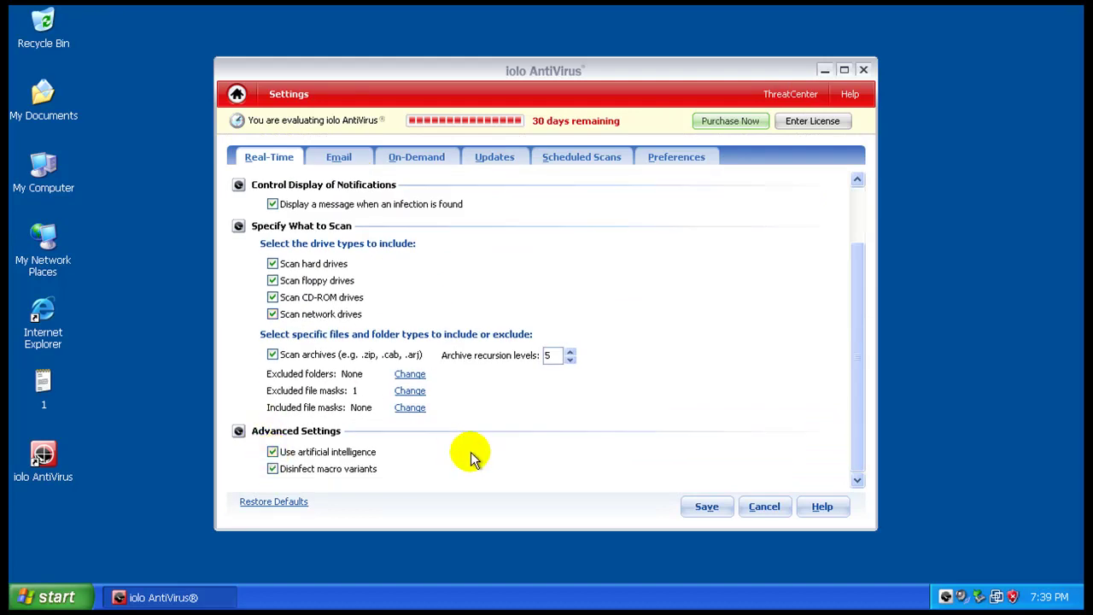
- Enable artificial intelligence and the treatment of macro variants as infections for on-demand scanning
{"action": "left_click", "coordinate": [419, 157]}
{"action": "scroll", "coordinate": [361, 371], "scroll_direction": "down", "scroll_amount": 2}
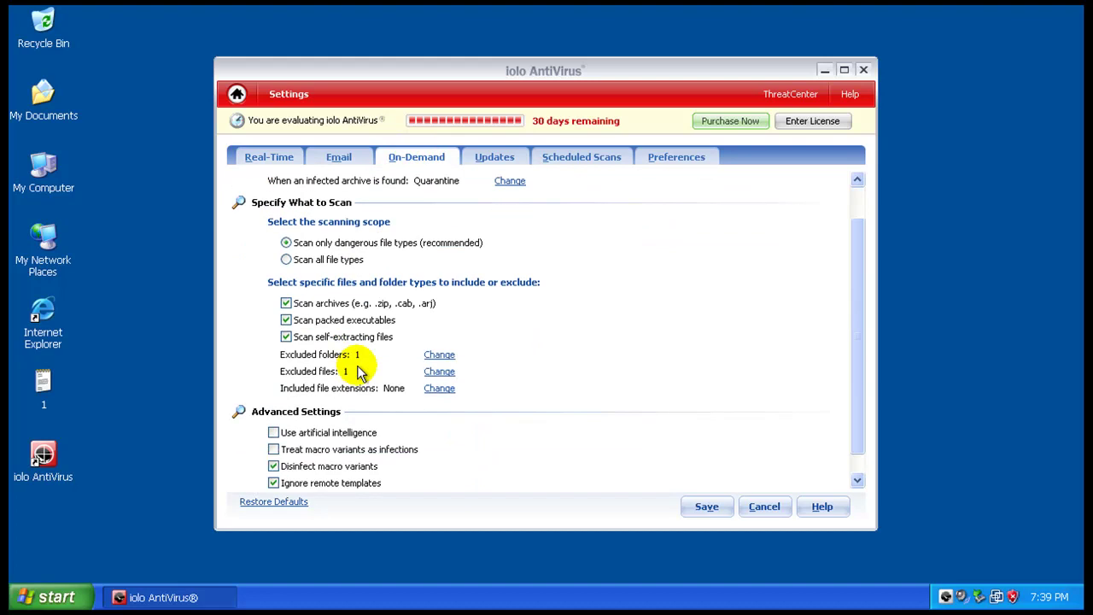
{"action": "left_click", "coordinate": [273, 449]}
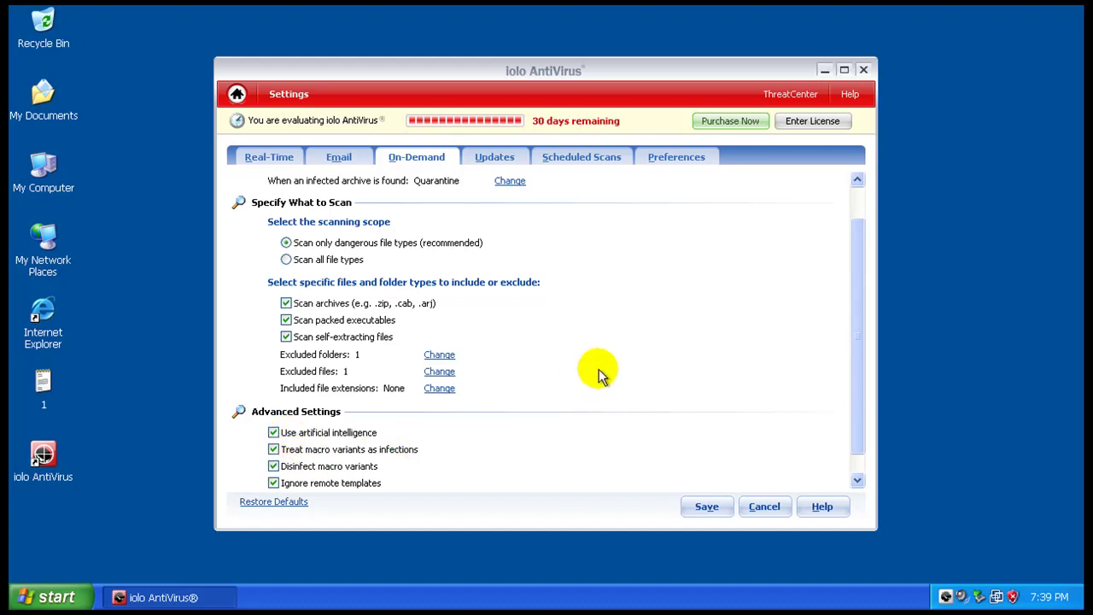
- Review the update, scheduled scan, preference and email protection settings
{"action": "left_click", "coordinate": [505, 163]}
{"action": "left_click", "coordinate": [564, 164]}
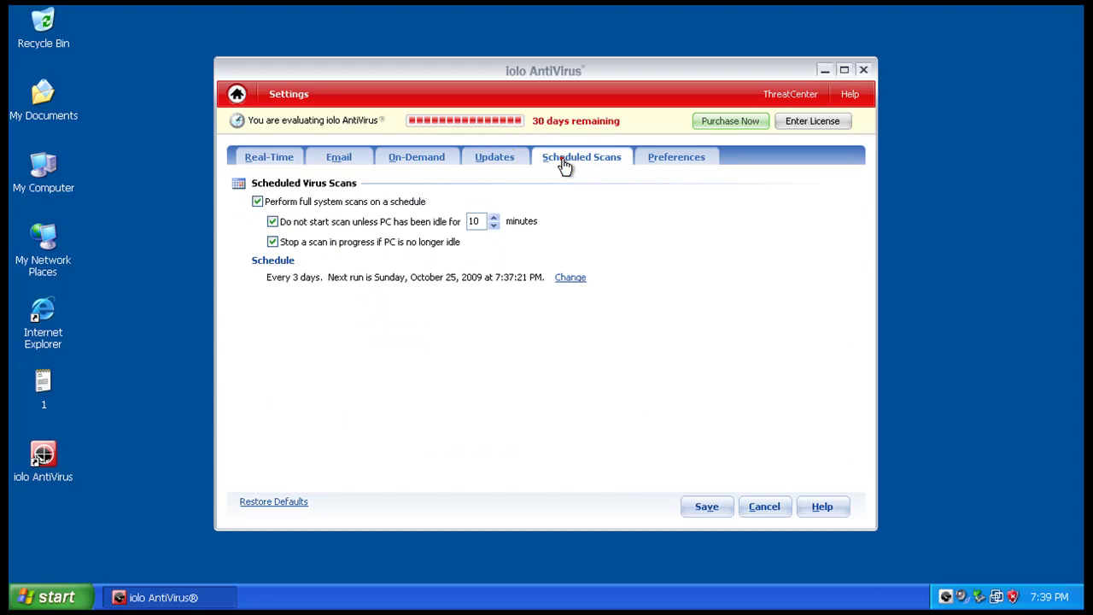
{"action": "left_click", "coordinate": [678, 162]}
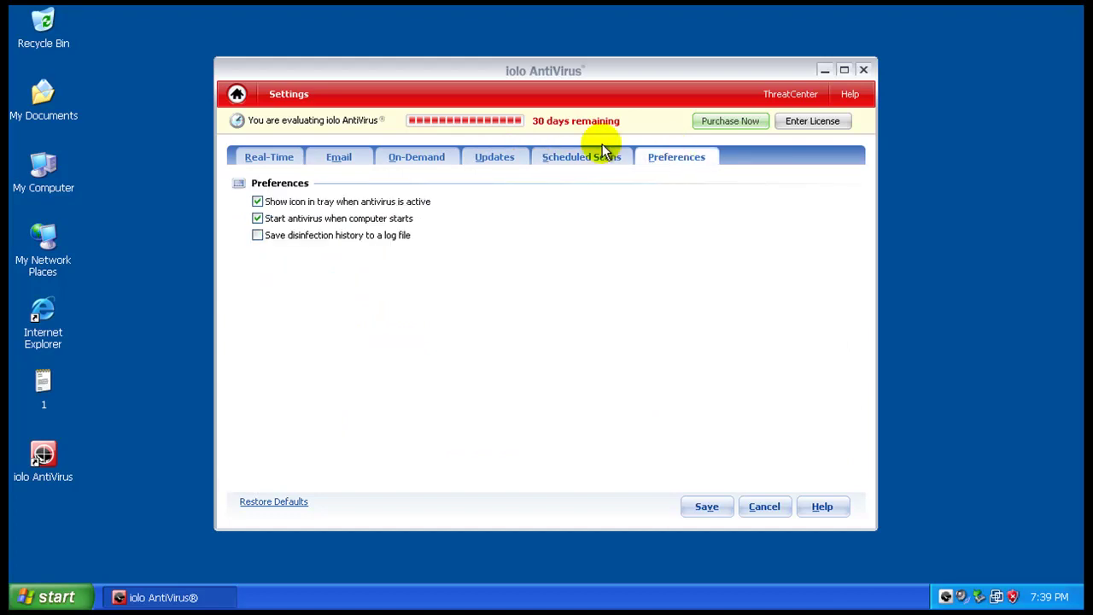
{"action": "left_click", "coordinate": [417, 162]}
{"action": "left_click", "coordinate": [338, 160]}
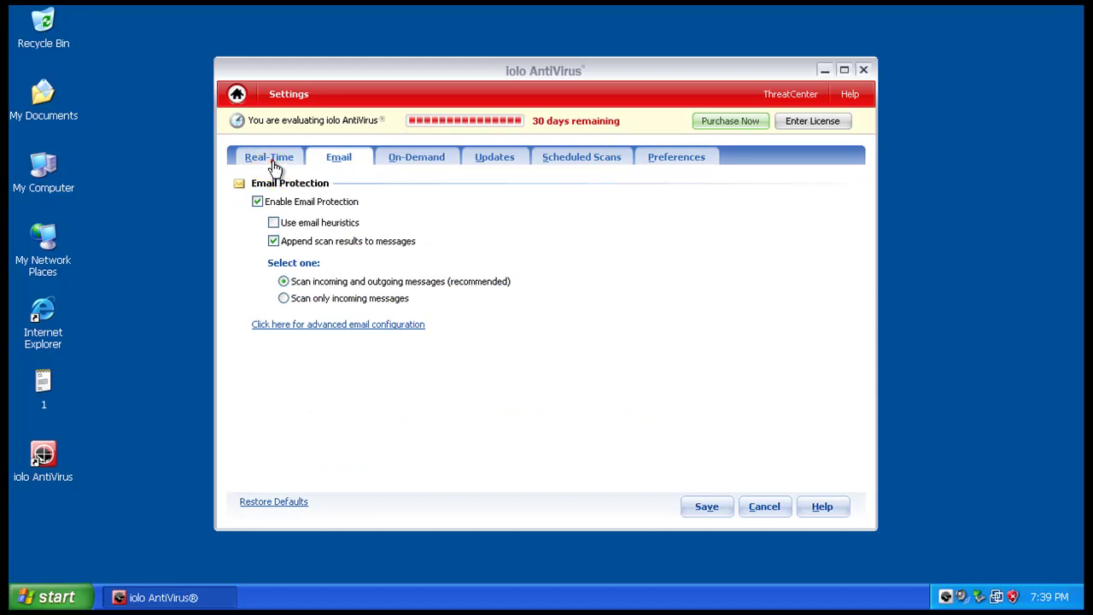
- Save the antivirus settings and close the iolo AntiVirus window
{"action": "left_click", "coordinate": [273, 160]}
{"action": "left_click", "coordinate": [706, 507]}
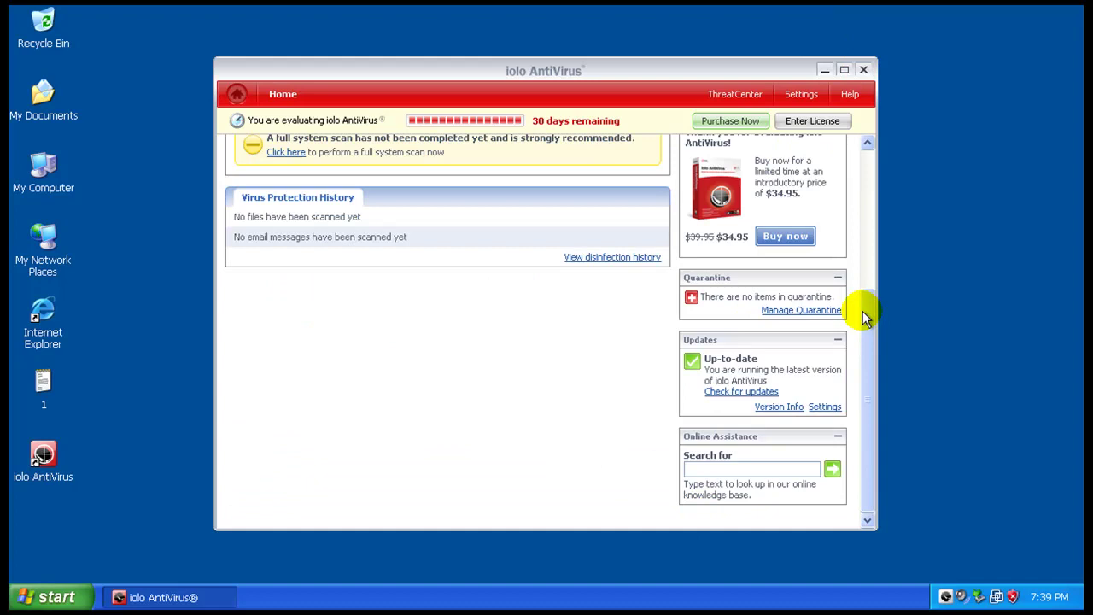
{"action": "left_click_drag", "start_coordinate": [863, 312], "coordinate": [885, 106]}
{"action": "left_click", "coordinate": [863, 71]}
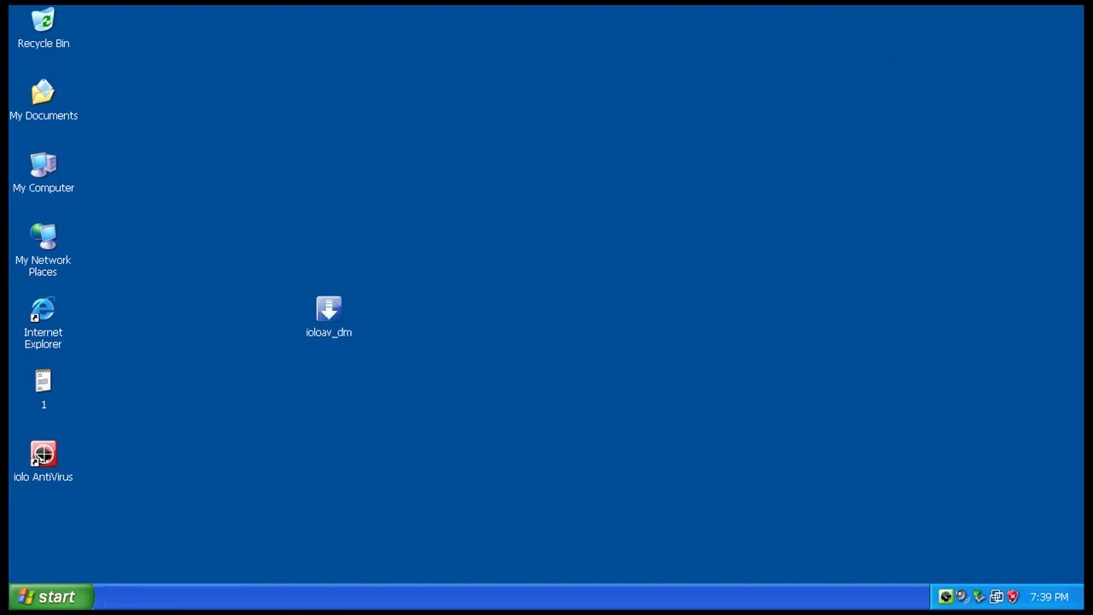
- Open Windows Task Manager and display the running processes
{"action": "right_click", "coordinate": [325, 596]}
{"action": "left_click", "coordinate": [378, 537]}
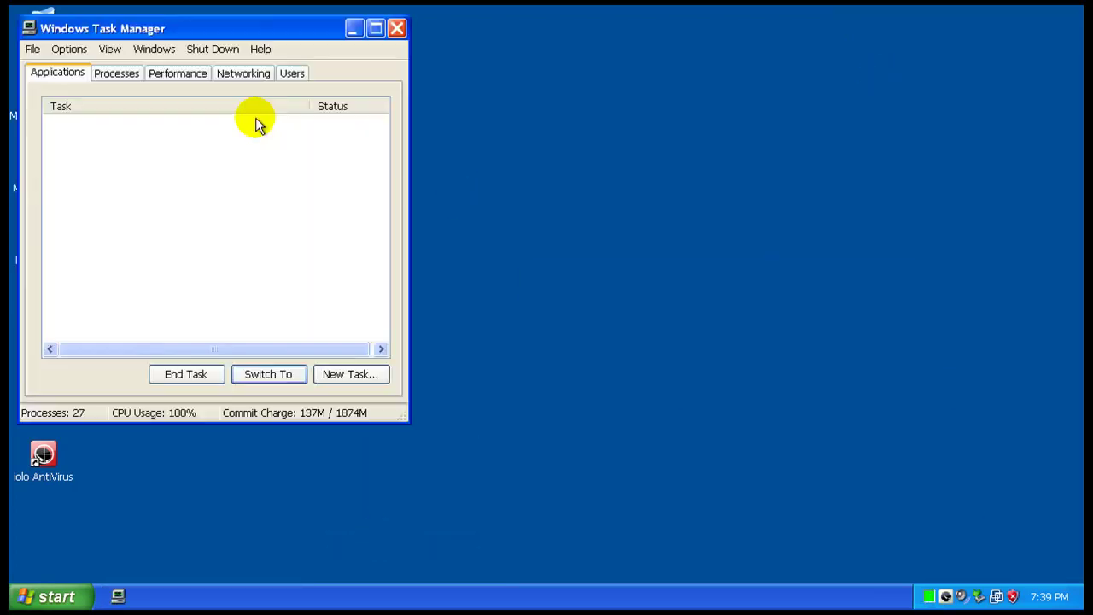
{"action": "left_click", "coordinate": [117, 74]}
{"action": "left_click", "coordinate": [96, 107]}
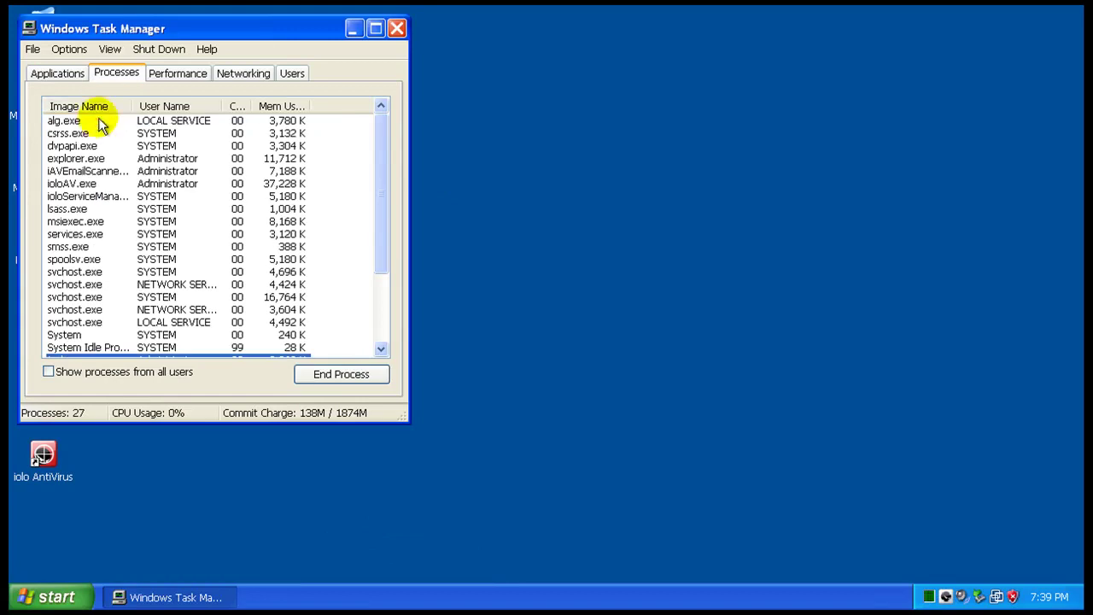
- Identify the antivirus processes in the list, including dvpapi.exe, iAVEmailScanner, ioloAV.exe and ioloServiceManager
{"action": "left_click", "coordinate": [93, 147]}
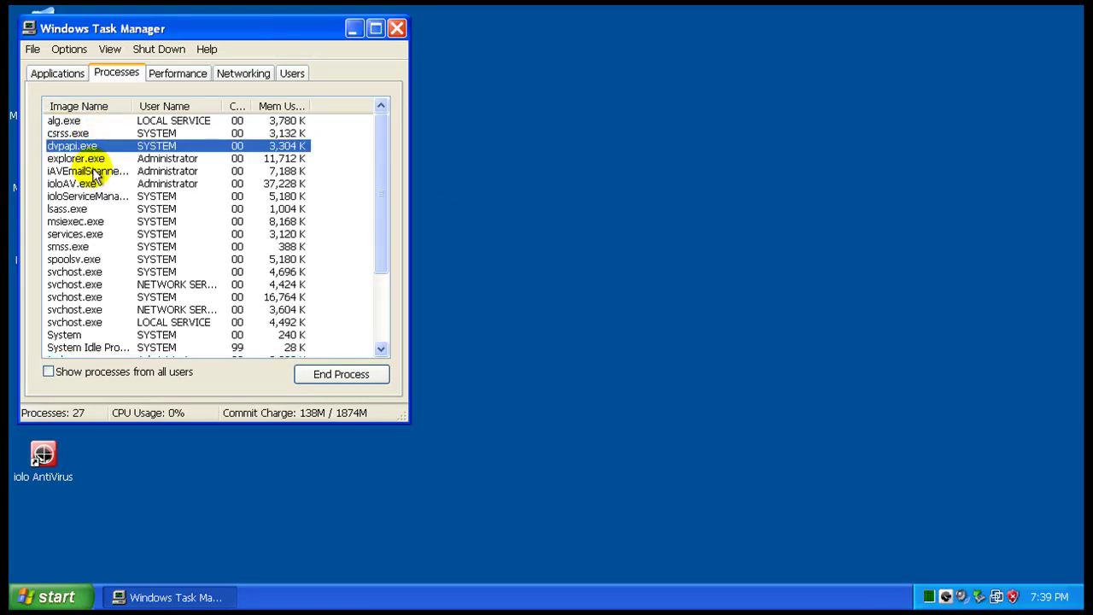
{"action": "left_click", "coordinate": [94, 171]}
{"action": "left_click", "coordinate": [94, 184]}
{"action": "left_click", "coordinate": [94, 195]}
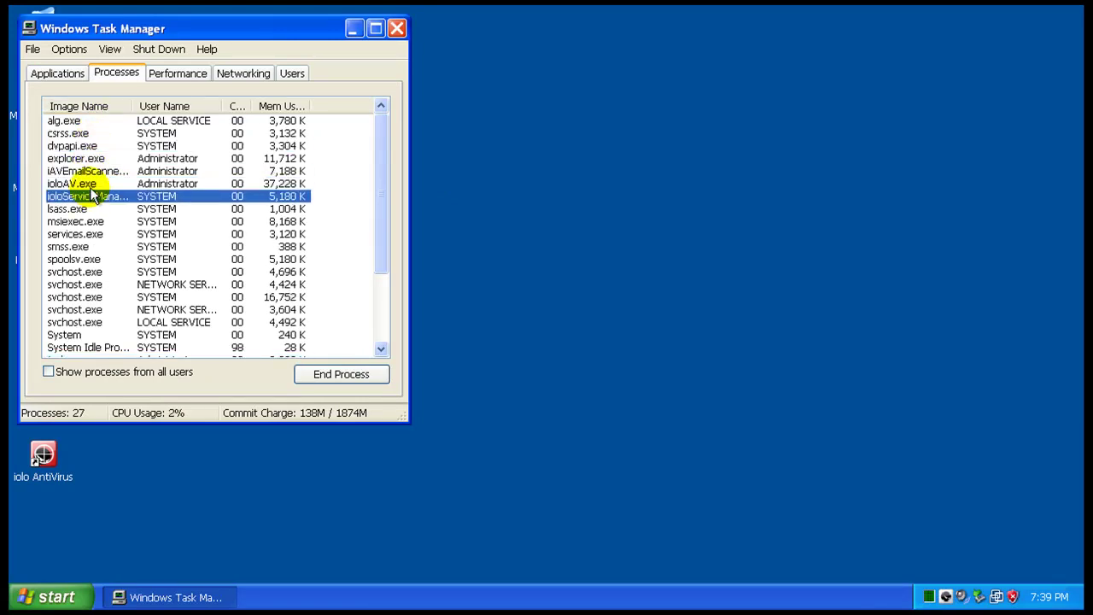
{"action": "left_click", "coordinate": [94, 183]}
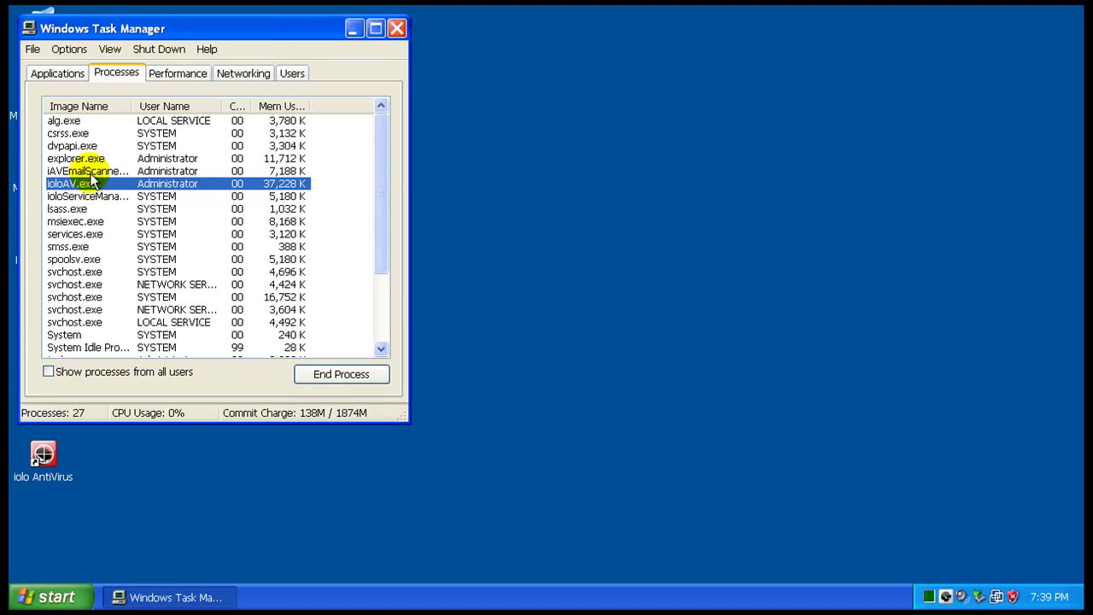
{"action": "left_click", "coordinate": [91, 172]}
{"action": "left_click", "coordinate": [80, 147]}
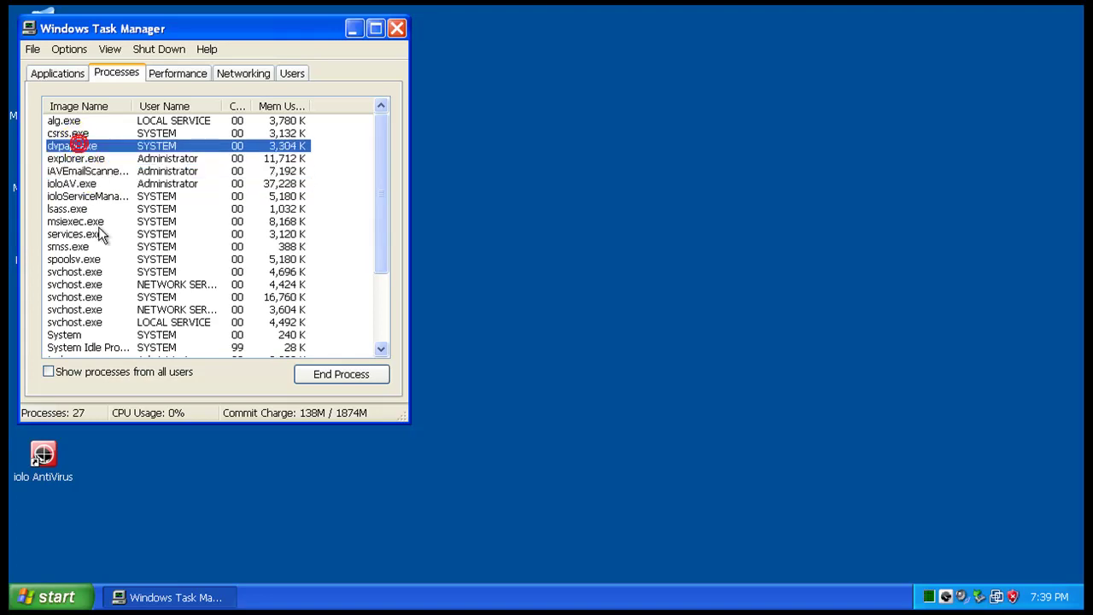
{"action": "scroll", "coordinate": [98, 224], "scroll_direction": "down", "scroll_amount": 3}
- Show processes from all users, examine the memory usage of the antivirus processes, and close Task Manager
{"action": "left_click", "coordinate": [49, 372]}
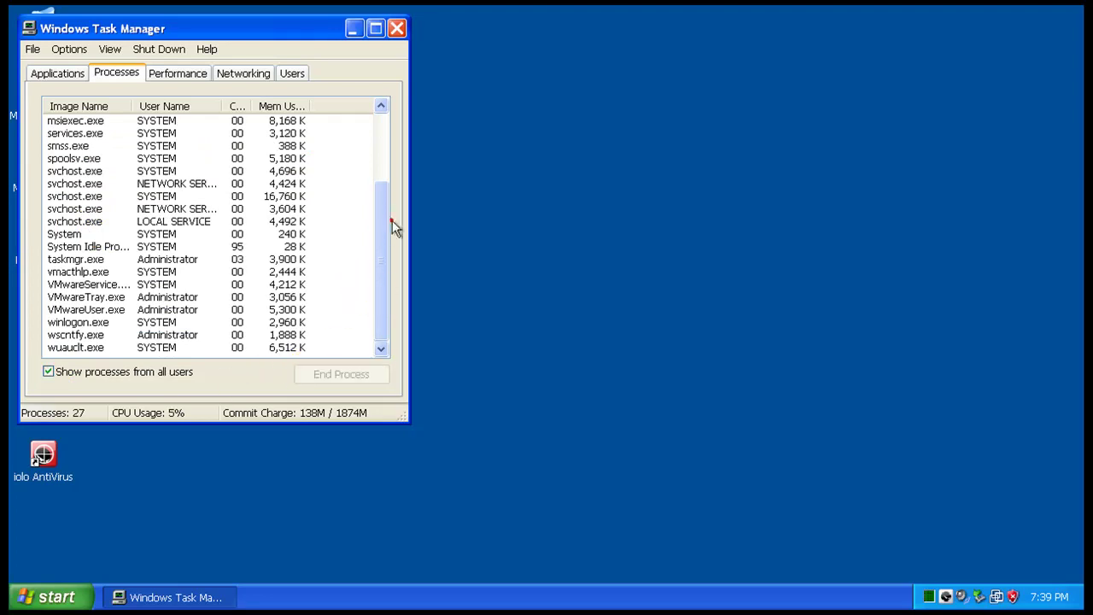
{"action": "left_click_drag", "start_coordinate": [392, 223], "coordinate": [385, 124]}
{"action": "left_click", "coordinate": [276, 183]}
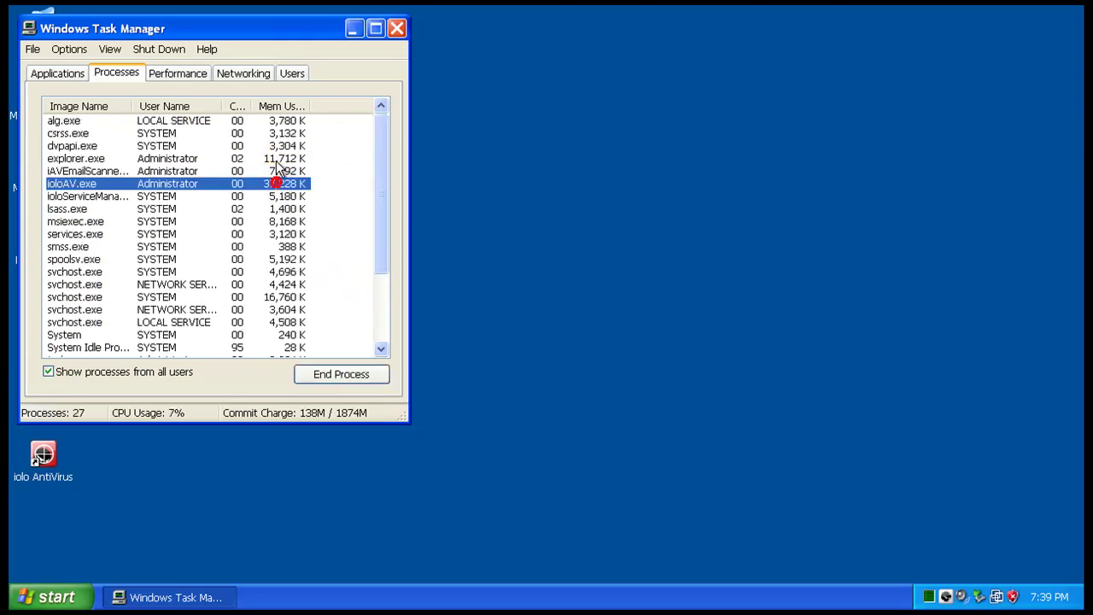
{"action": "left_click", "coordinate": [276, 159]}
{"action": "left_click", "coordinate": [274, 171]}
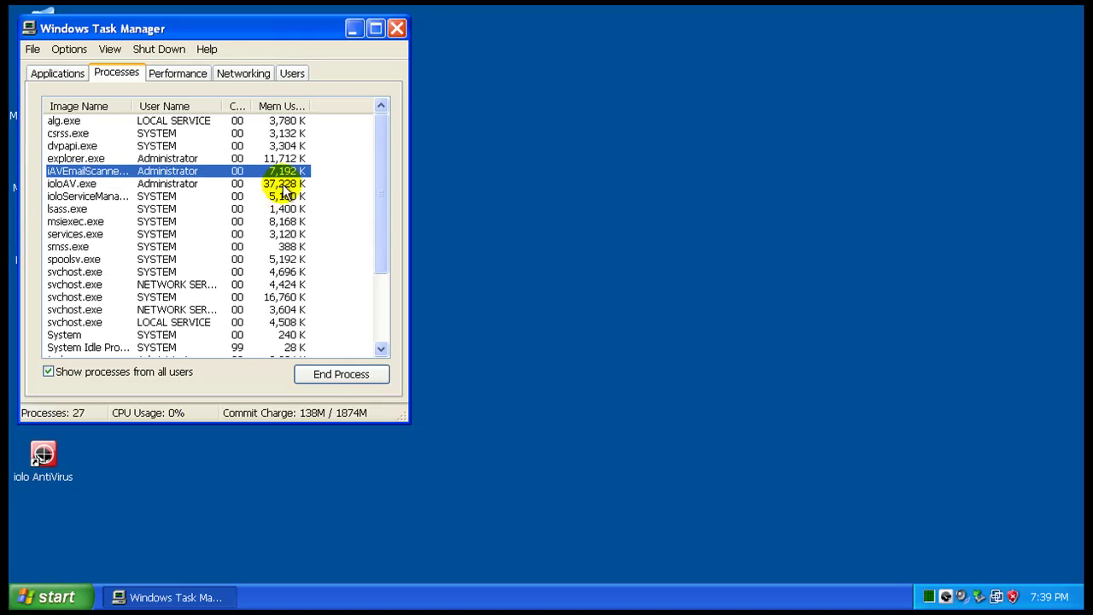
{"action": "left_click", "coordinate": [287, 146]}
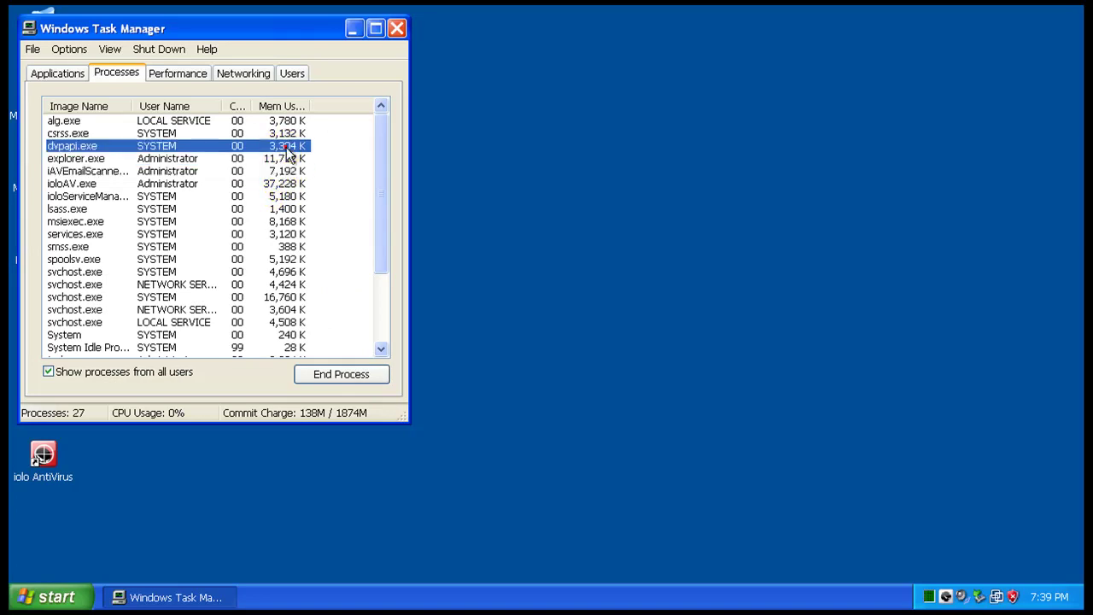
{"action": "left_click", "coordinate": [396, 31]}
- Open Internet Explorer and the text file 1, and move the browser window aside to expose the URL list
{"action": "left_click", "coordinate": [43, 333]}
{"action": "double_click", "coordinate": [44, 381]}
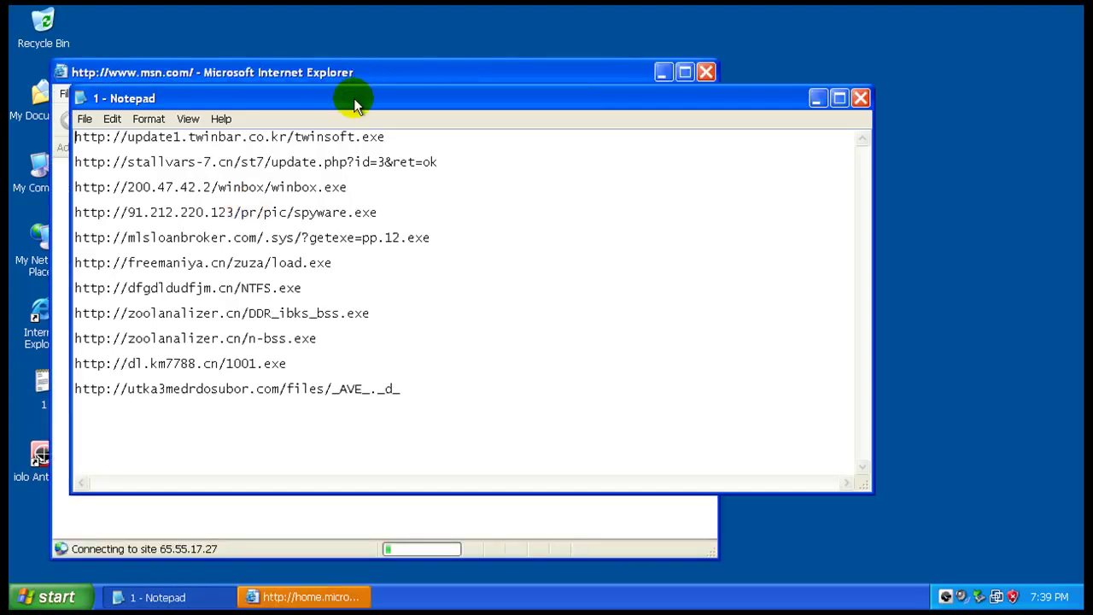
{"action": "left_click", "coordinate": [374, 76]}
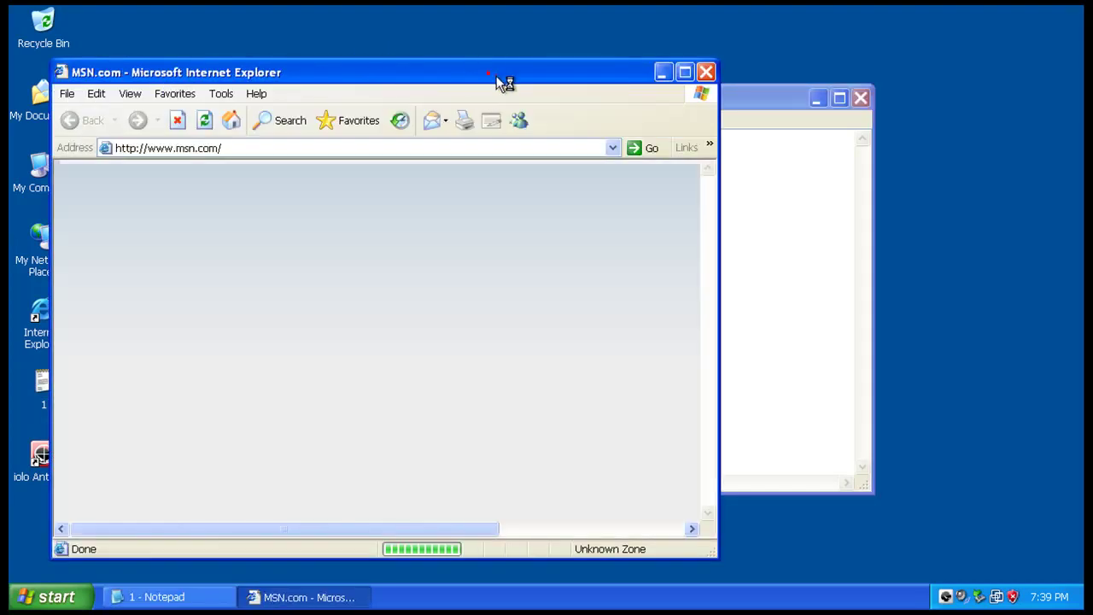
{"action": "left_click_drag", "start_coordinate": [488, 75], "coordinate": [715, 77]}
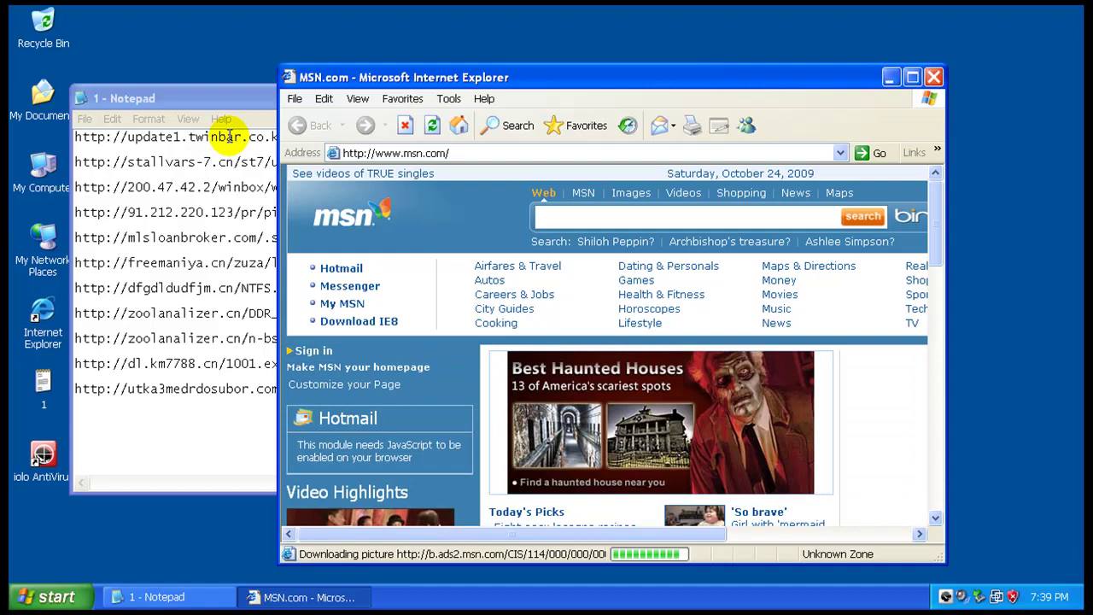
{"action": "double_click", "coordinate": [227, 136]}
{"action": "right_click", "coordinate": [229, 134]}
{"action": "left_click", "coordinate": [256, 183]}
{"action": "left_click", "coordinate": [402, 77]}
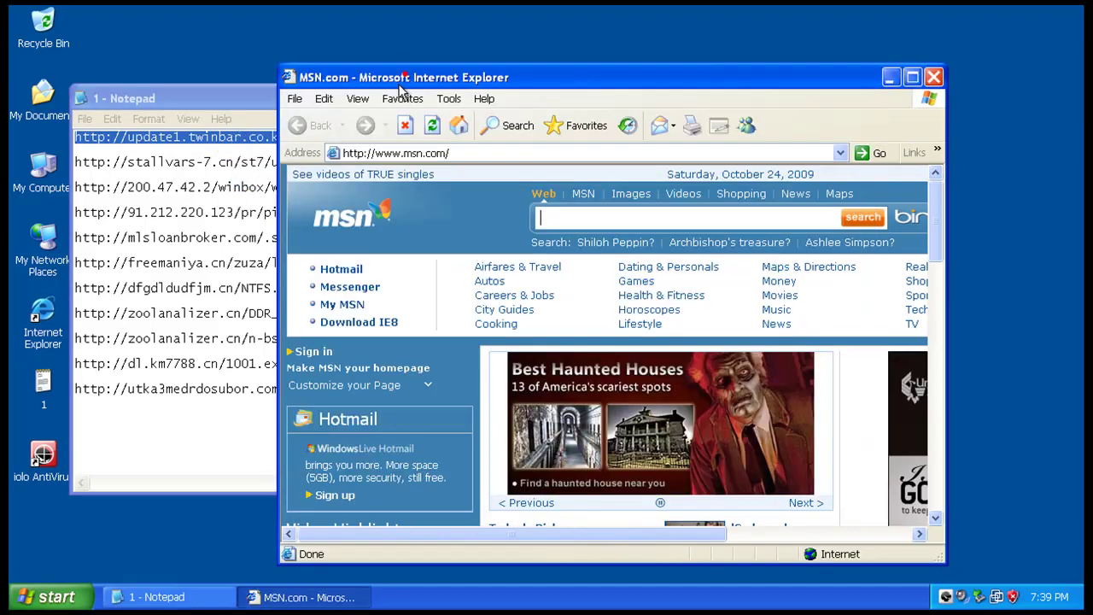
{"action": "left_click", "coordinate": [413, 153]}
{"action": "right_click", "coordinate": [412, 152]}
{"action": "left_click", "coordinate": [440, 203]}
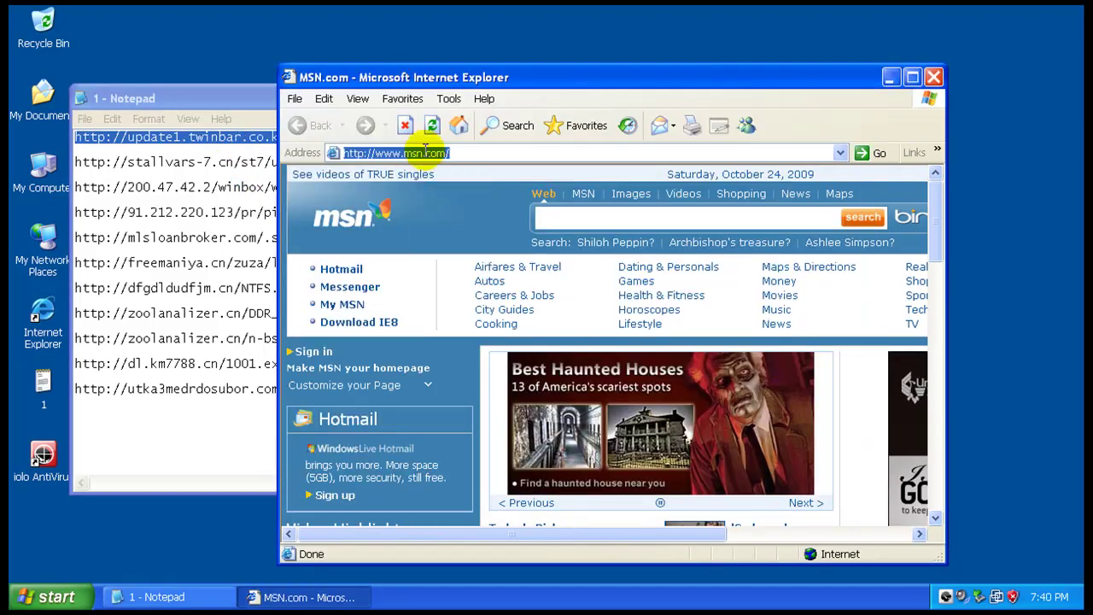
{"action": "left_click", "coordinate": [236, 137]}
{"action": "right_click", "coordinate": [237, 137]}
{"action": "left_click", "coordinate": [274, 183]}
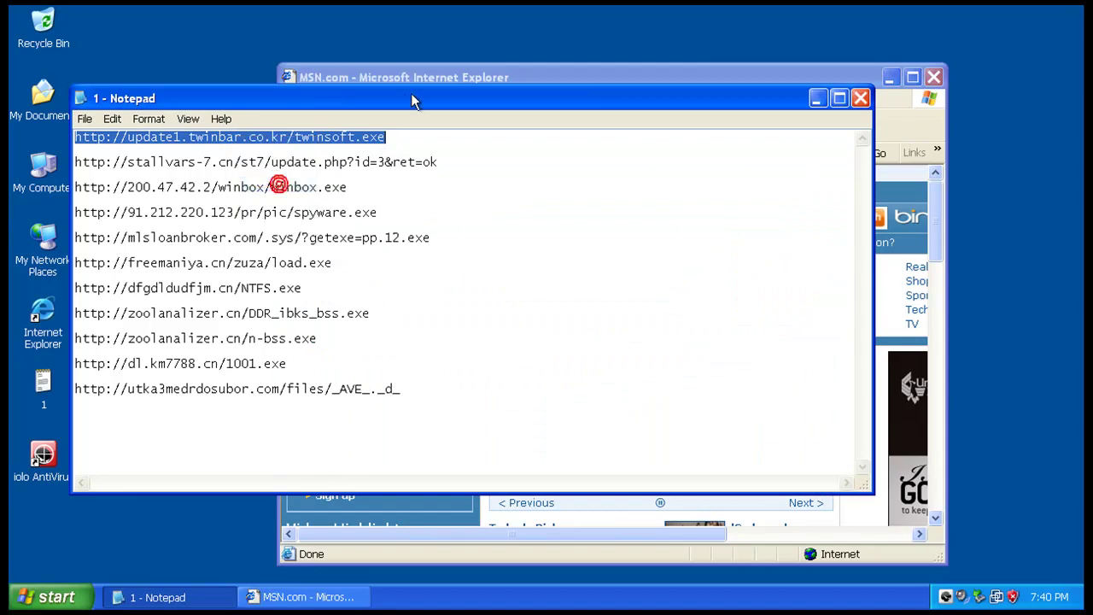
{"action": "left_click", "coordinate": [444, 77]}
{"action": "right_click", "coordinate": [426, 159]}
{"action": "left_click", "coordinate": [457, 218]}
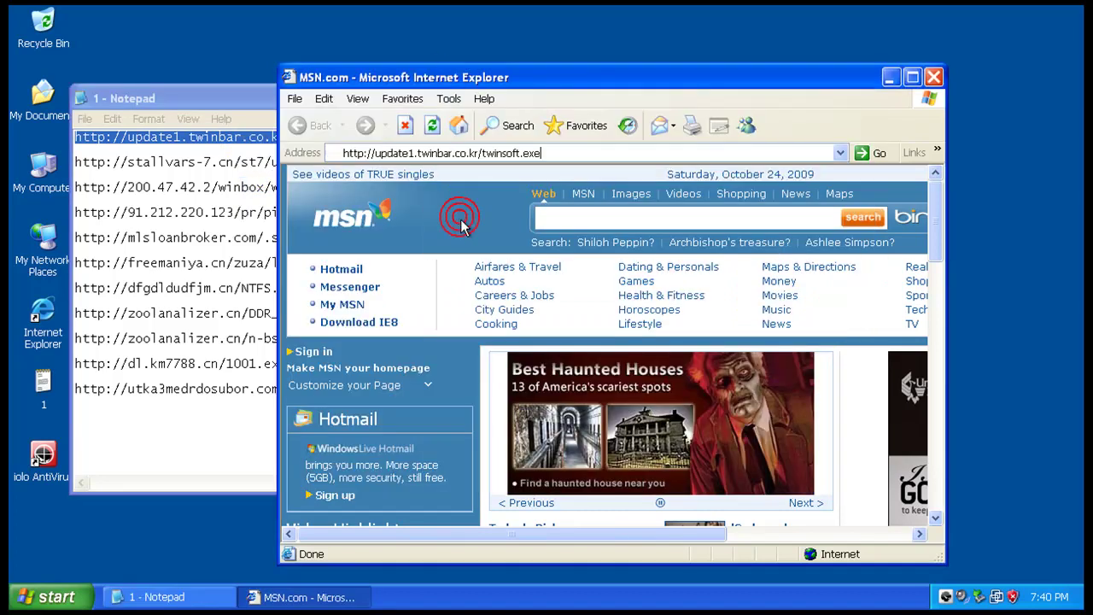
- Load the twinsoft.exe address and run the file, accepting the unverified publisher
{"action": "key", "text": "Return"}
{"action": "left_click", "coordinate": [521, 312]}
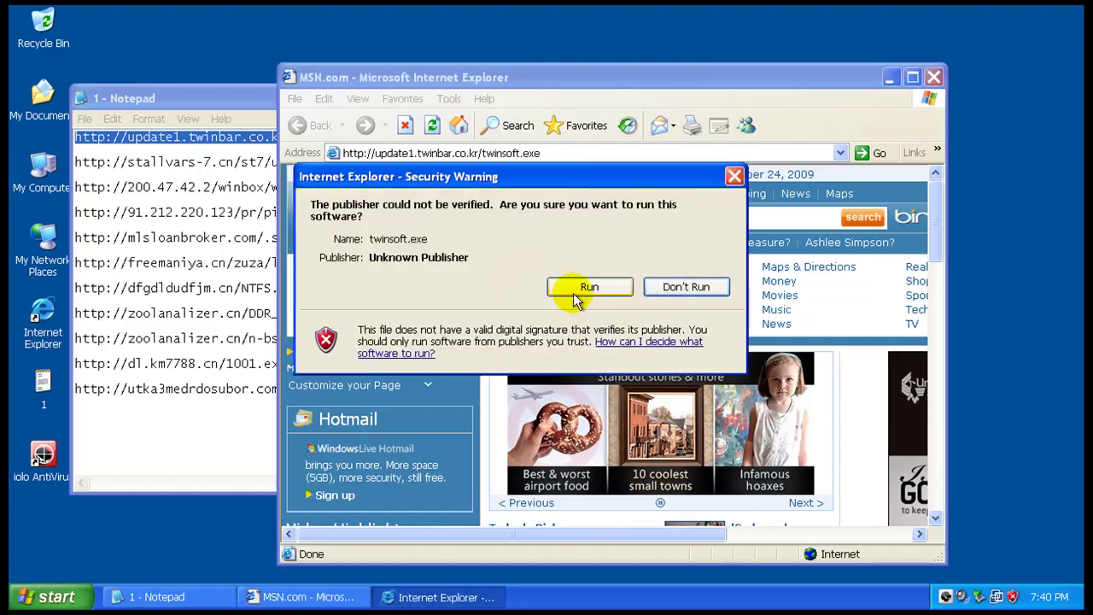
{"action": "left_click", "coordinate": [568, 287]}
{"action": "double_click", "coordinate": [192, 160]}
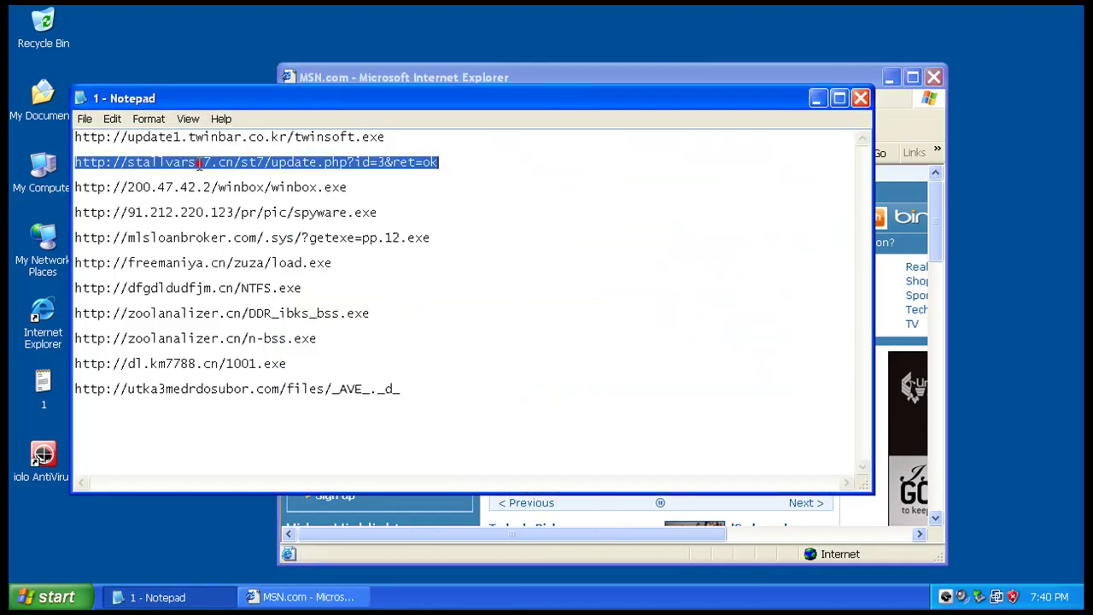
{"action": "right_click", "coordinate": [192, 161]}
{"action": "left_click", "coordinate": [239, 212]}
{"action": "left_click", "coordinate": [525, 83]}
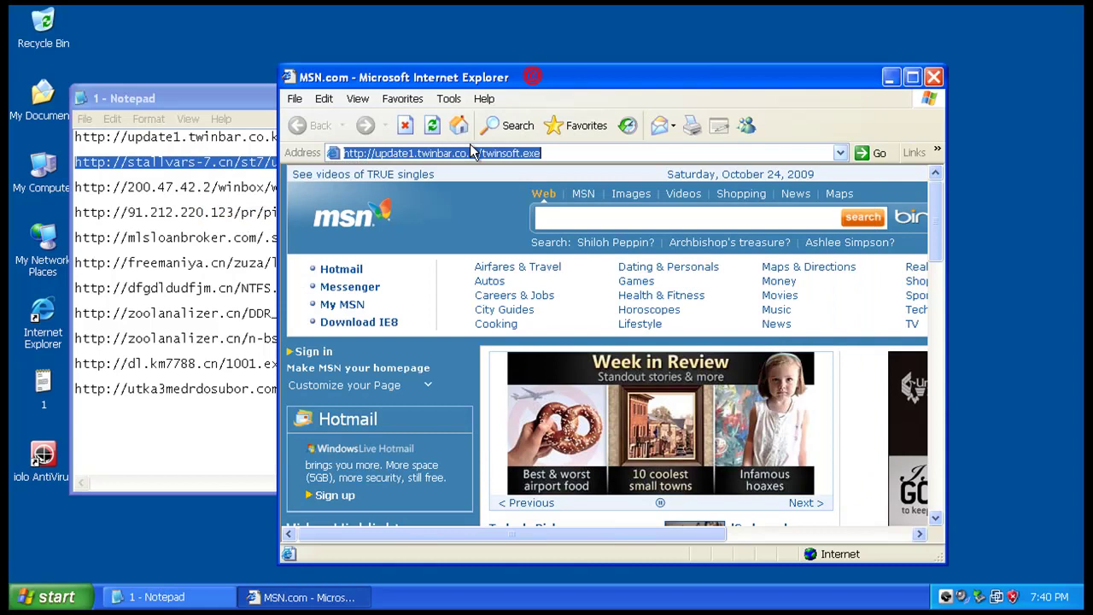
{"action": "right_click", "coordinate": [475, 152]}
{"action": "left_click", "coordinate": [500, 212]}
{"action": "key", "text": "Return"}
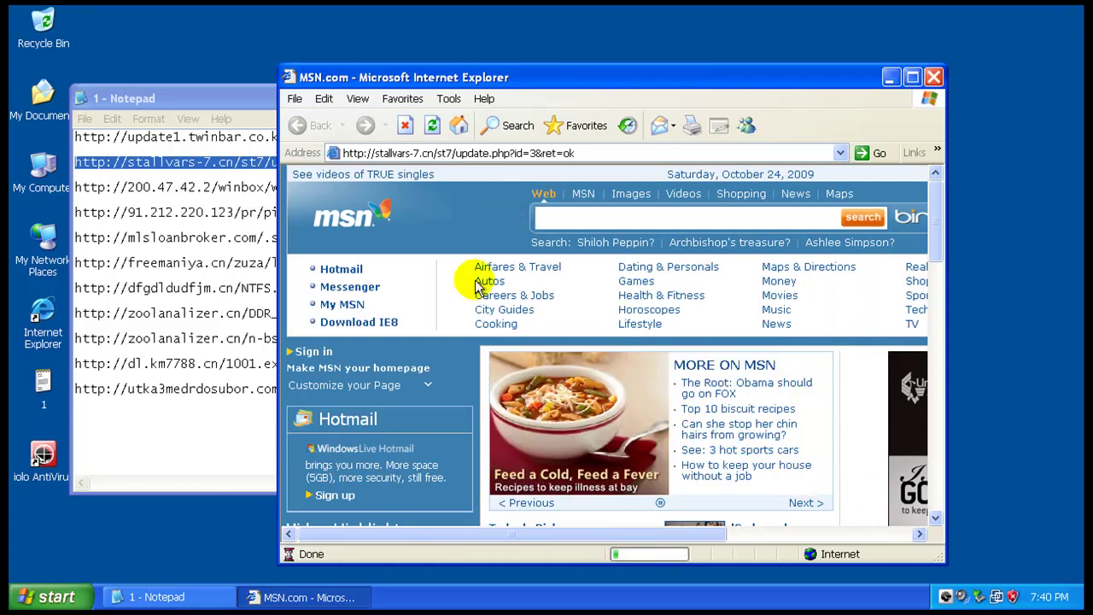
{"action": "left_click", "coordinate": [645, 316]}
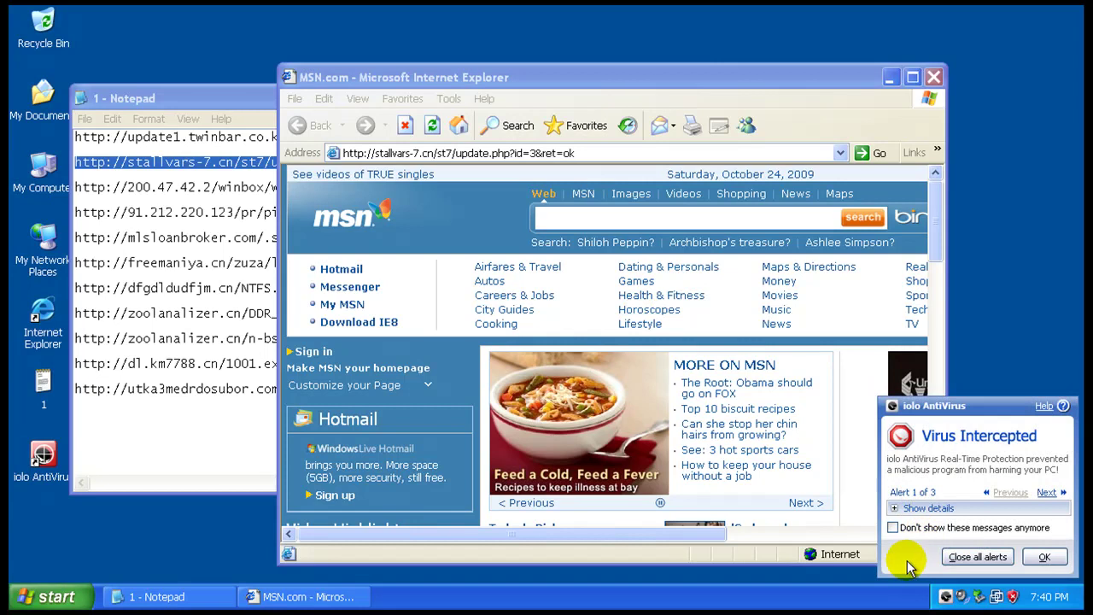
- Expand the antivirus alert details and review the infected object, infection name and action taken for each alert
{"action": "left_click", "coordinate": [922, 508]}
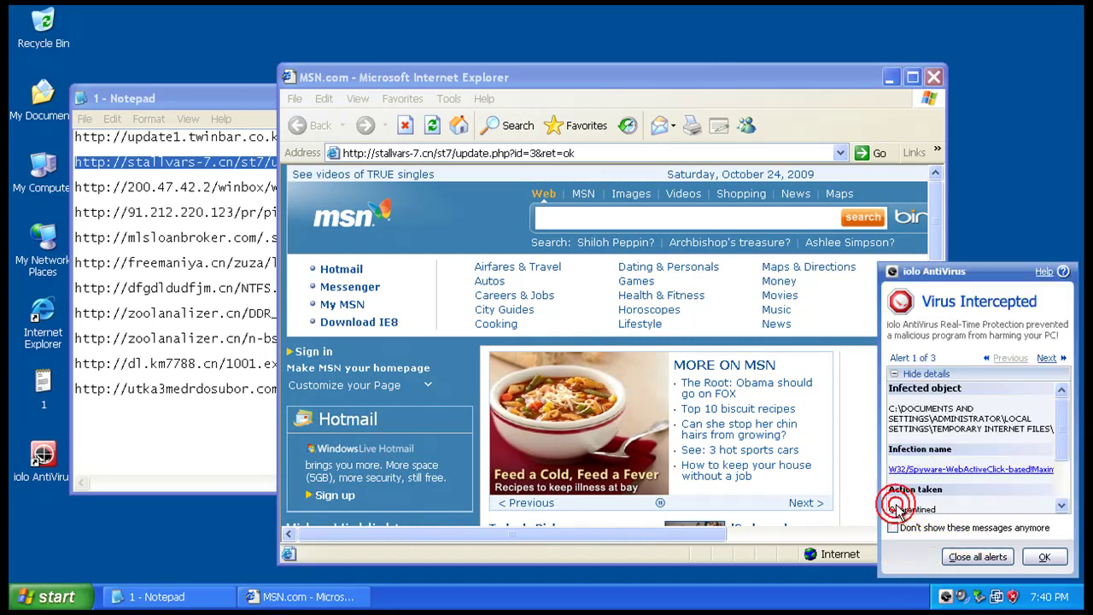
{"action": "left_click", "coordinate": [1064, 484]}
{"action": "left_click", "coordinate": [1062, 410]}
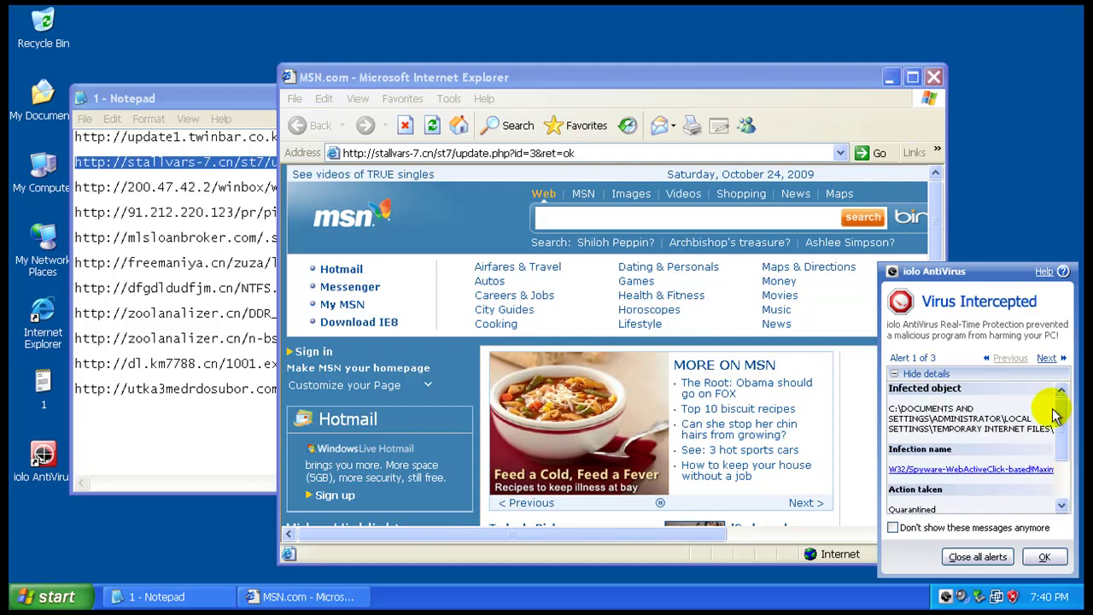
{"action": "left_click", "coordinate": [1052, 358]}
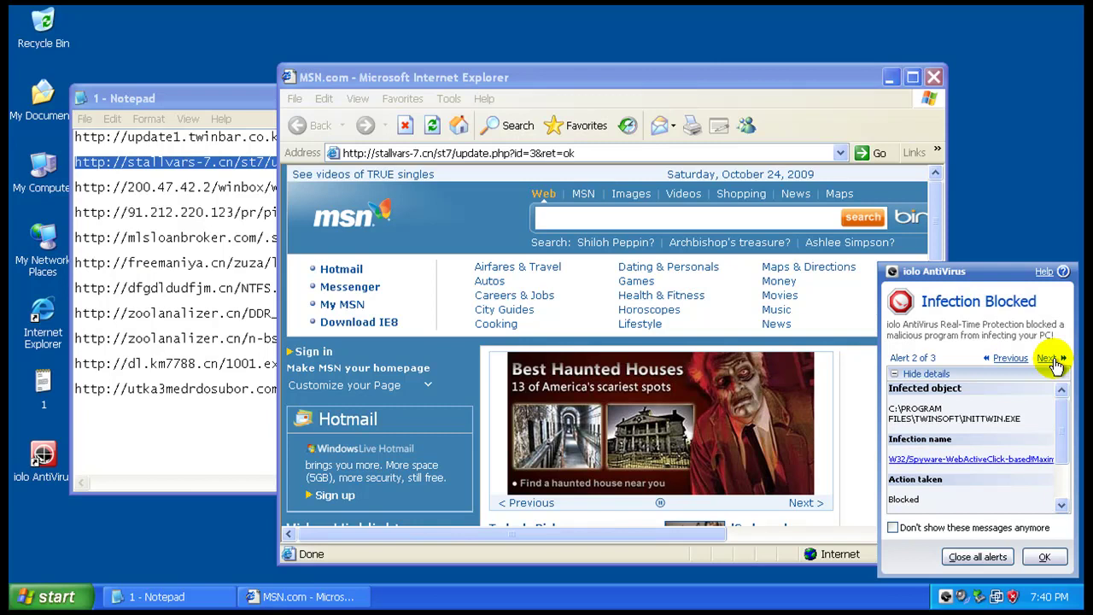
{"action": "left_click", "coordinate": [1054, 360]}
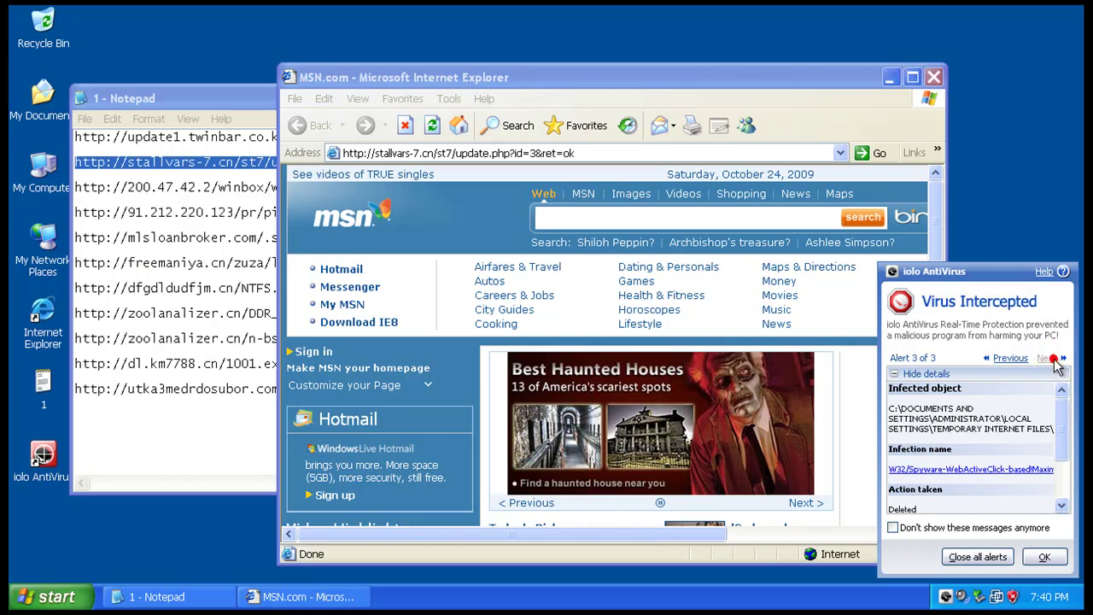
{"action": "left_click", "coordinate": [1063, 453]}
- Dismiss the antivirus alerts one by one
{"action": "left_click", "coordinate": [1043, 556]}
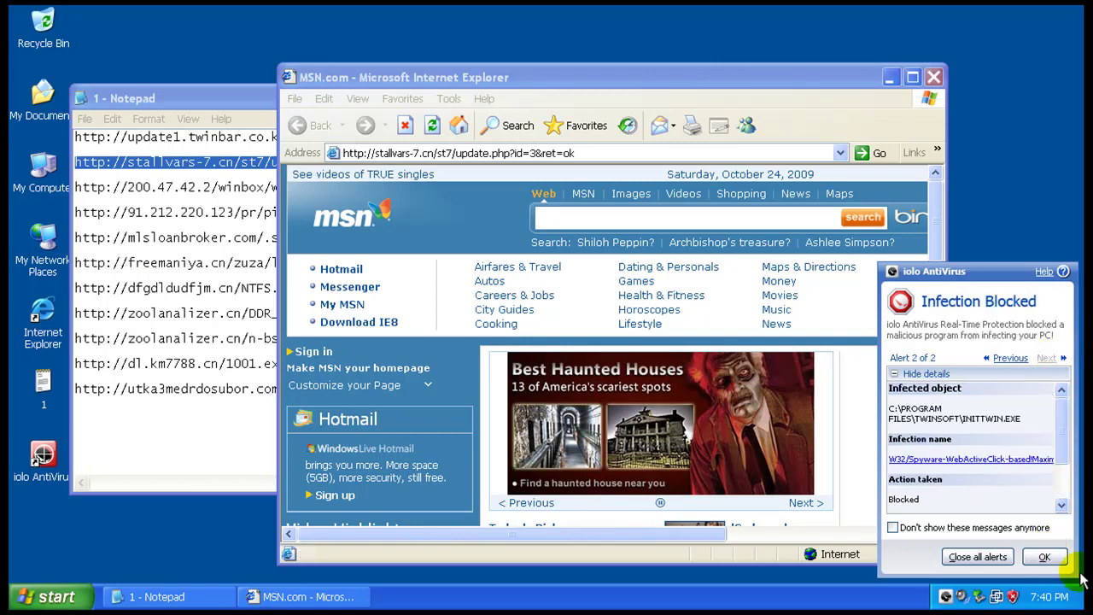
{"action": "left_click", "coordinate": [1042, 557]}
{"action": "left_click", "coordinate": [1042, 556]}
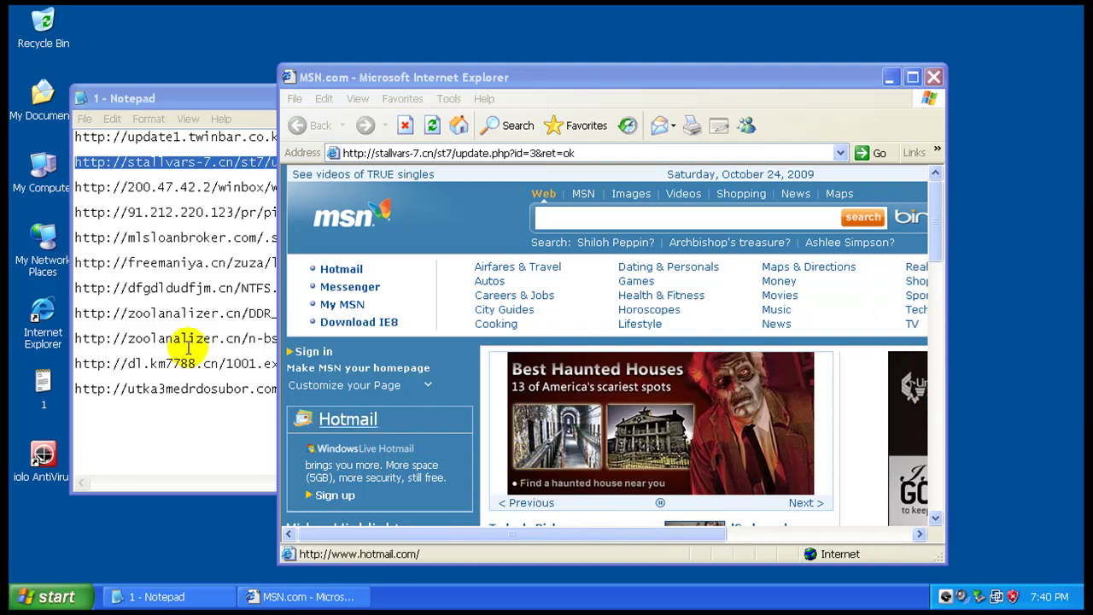
{"action": "left_click", "coordinate": [230, 197]}
{"action": "triple_click", "coordinate": [236, 189]}
{"action": "right_click", "coordinate": [236, 189]}
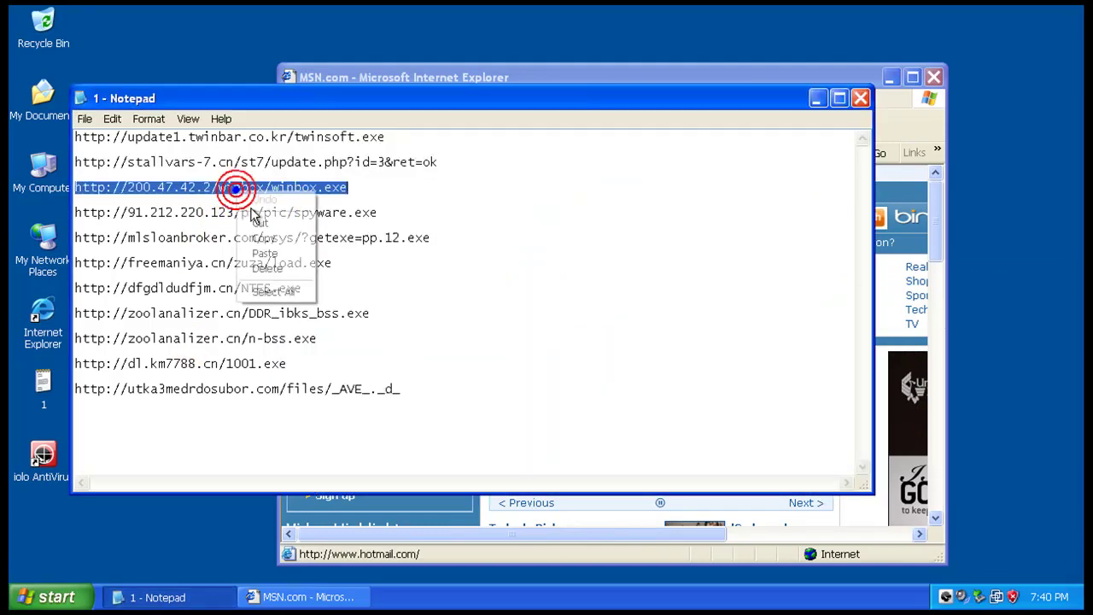
{"action": "left_click", "coordinate": [281, 236]}
{"action": "left_click", "coordinate": [458, 75]}
{"action": "right_click", "coordinate": [461, 152]}
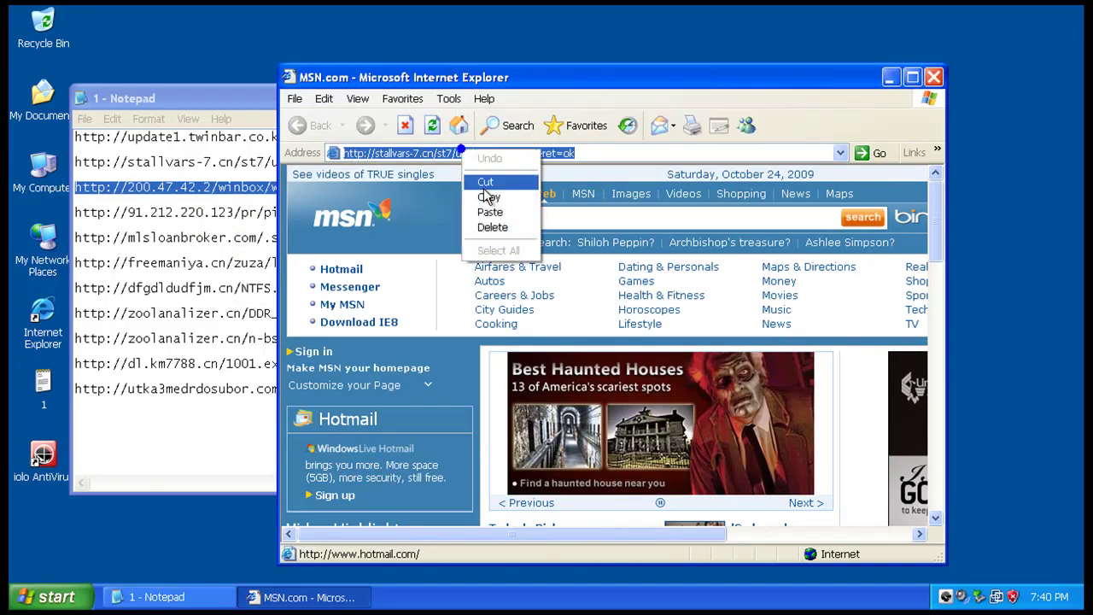
{"action": "left_click", "coordinate": [487, 210]}
- Load the winbox.exe address, run the file, and close the WinBox Loader window
{"action": "key", "text": "Return"}
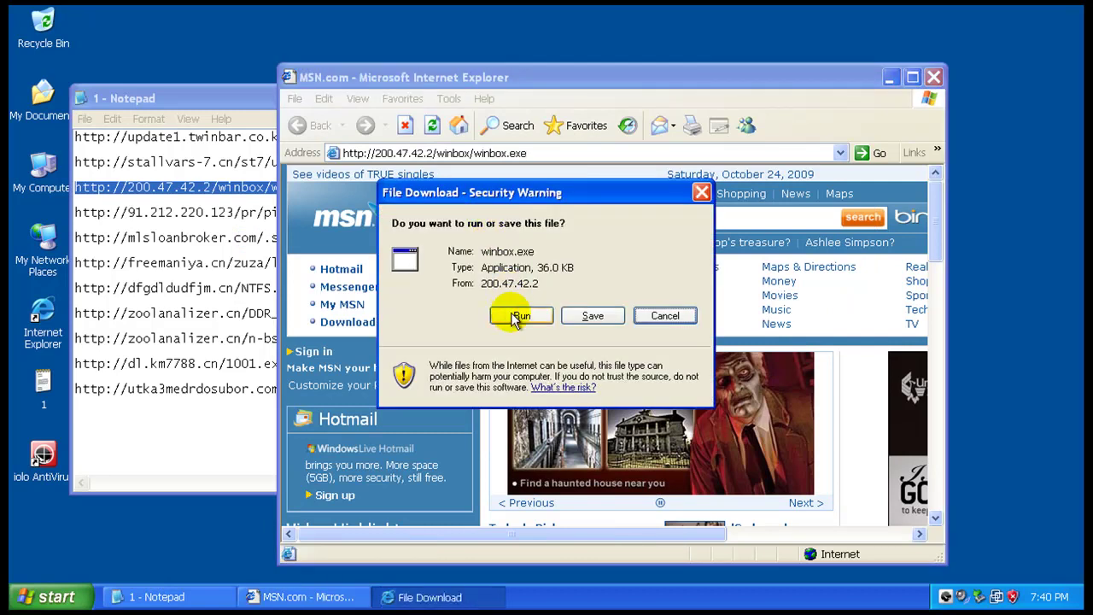
{"action": "left_click", "coordinate": [517, 314]}
{"action": "left_click", "coordinate": [623, 319]}
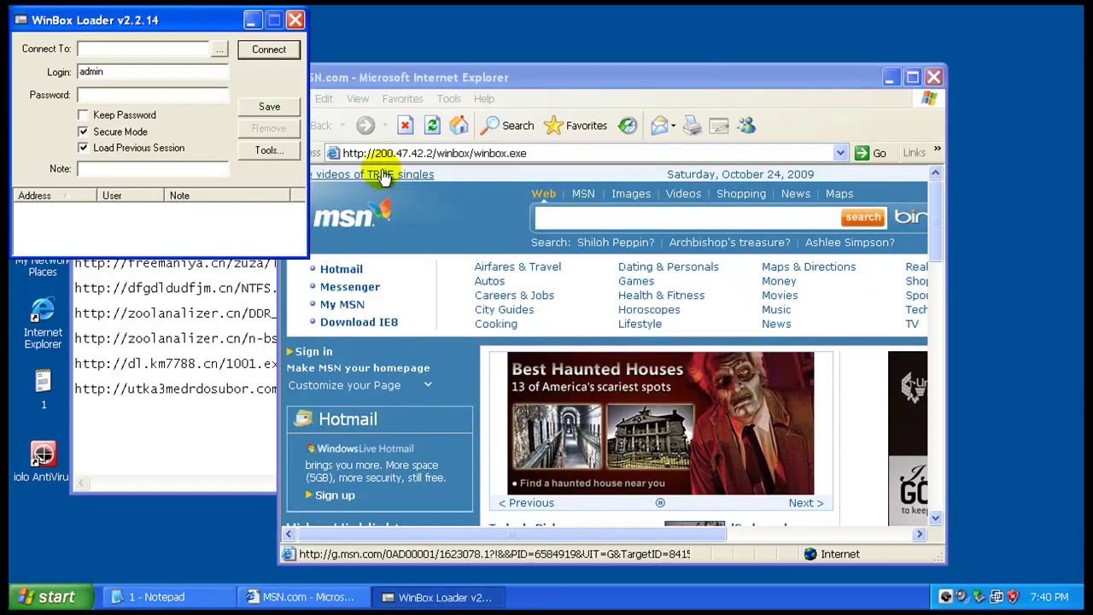
{"action": "left_click", "coordinate": [295, 21]}
{"action": "left_click", "coordinate": [233, 213]}
{"action": "double_click", "coordinate": [234, 213]}
{"action": "right_click", "coordinate": [233, 213]}
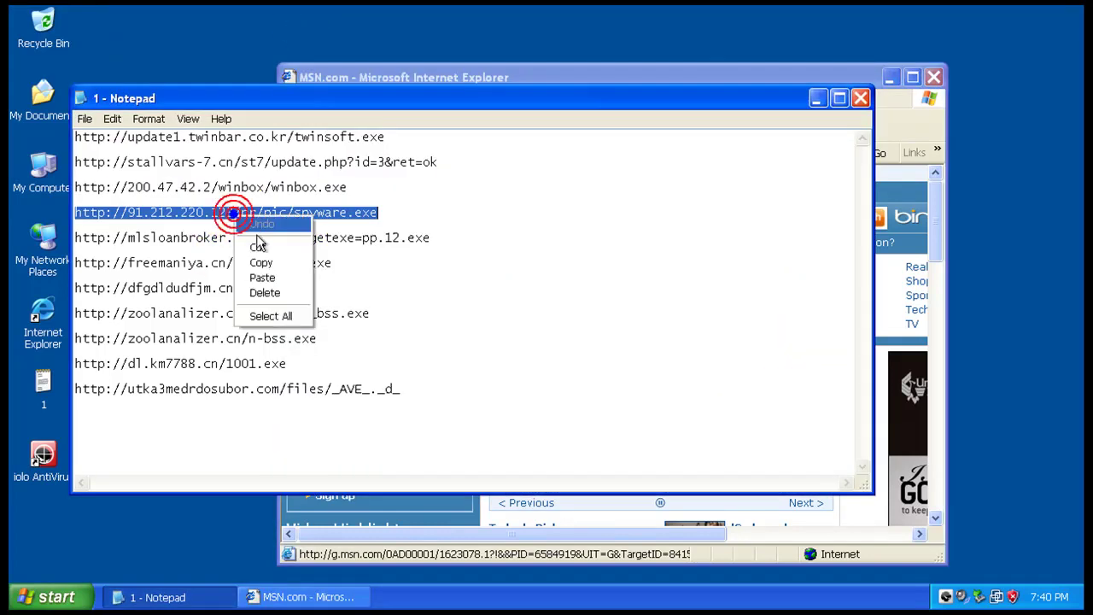
{"action": "left_click", "coordinate": [261, 262]}
{"action": "left_click", "coordinate": [507, 79]}
{"action": "left_click", "coordinate": [512, 153]}
{"action": "right_click", "coordinate": [512, 153]}
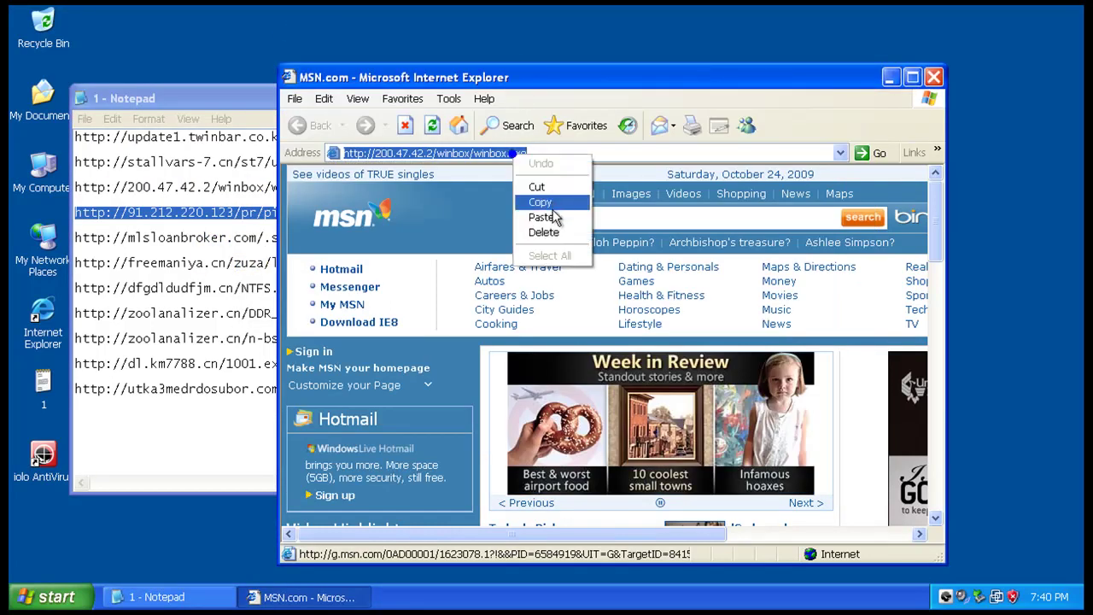
{"action": "left_click", "coordinate": [541, 217]}
- Load the spyware.exe address and run the downloaded file
{"action": "key", "text": "Return"}
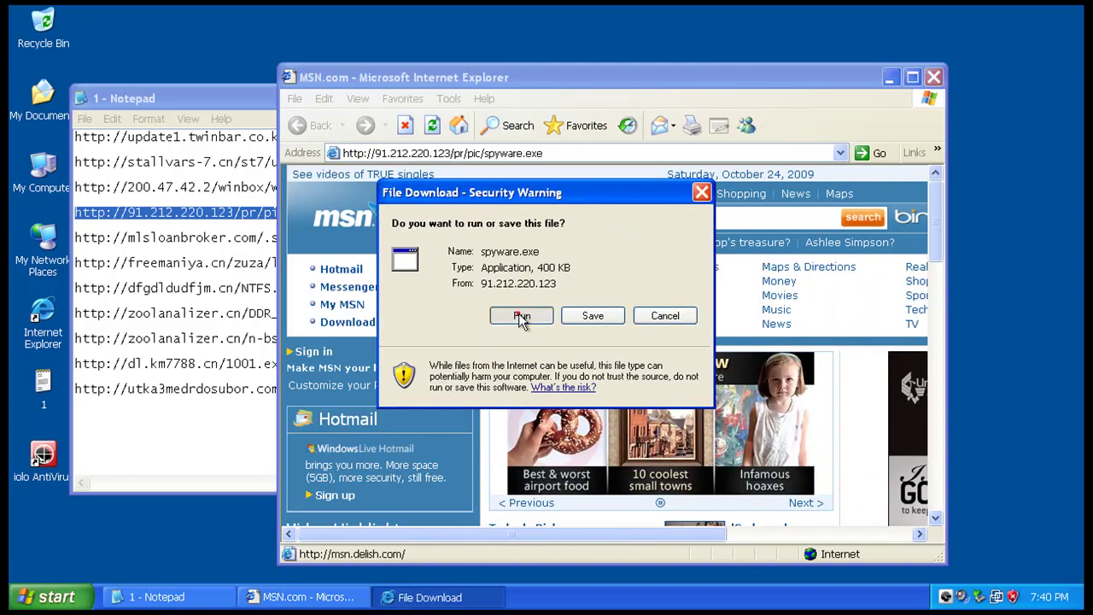
{"action": "left_click", "coordinate": [521, 316]}
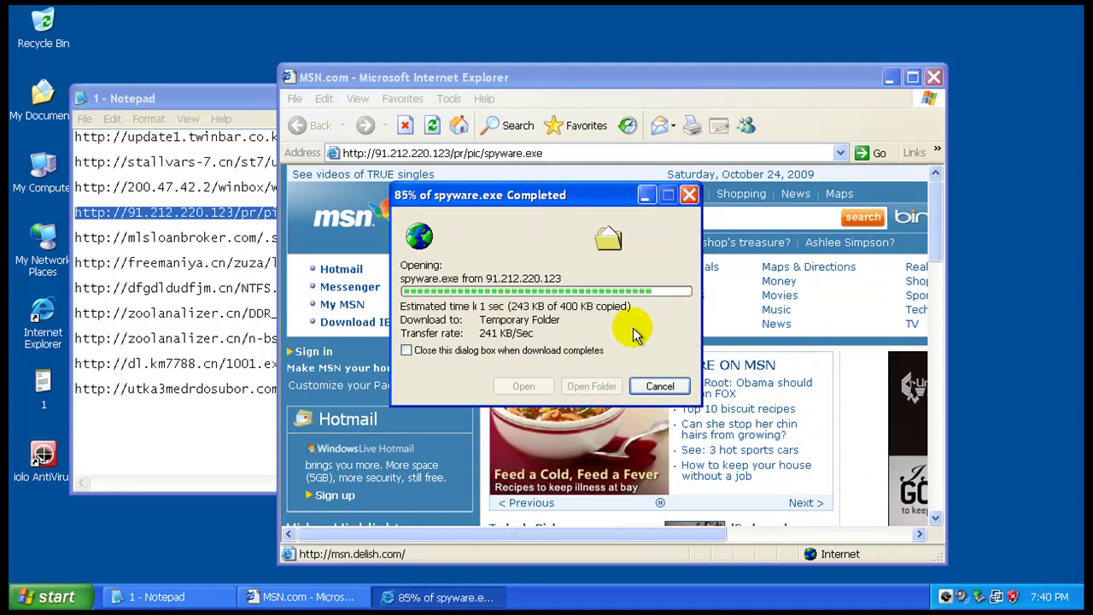
{"action": "left_click", "coordinate": [603, 305]}
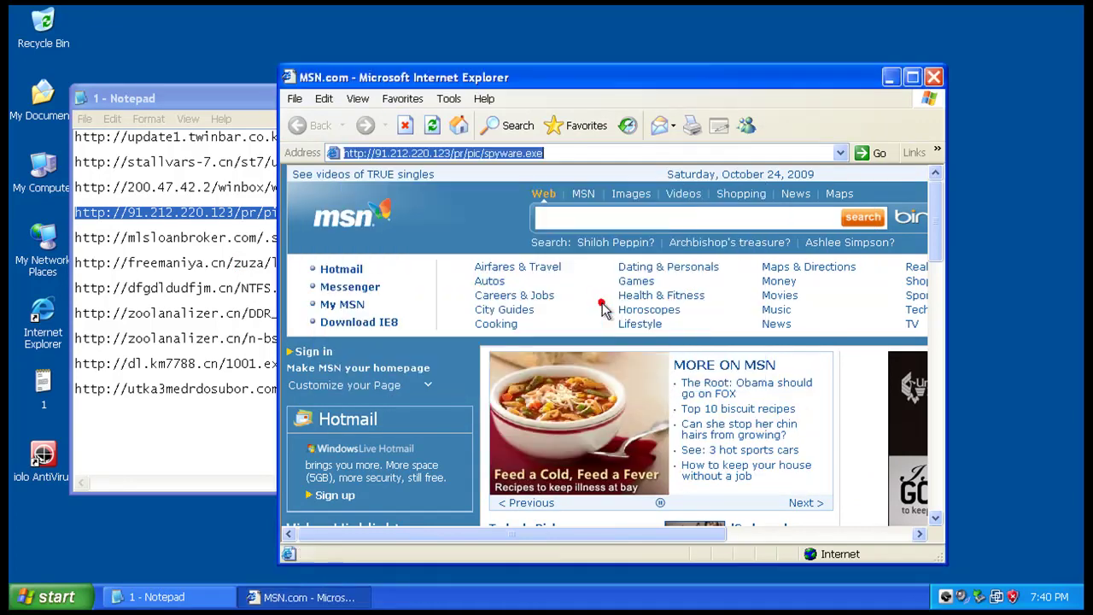
{"action": "left_click", "coordinate": [251, 236]}
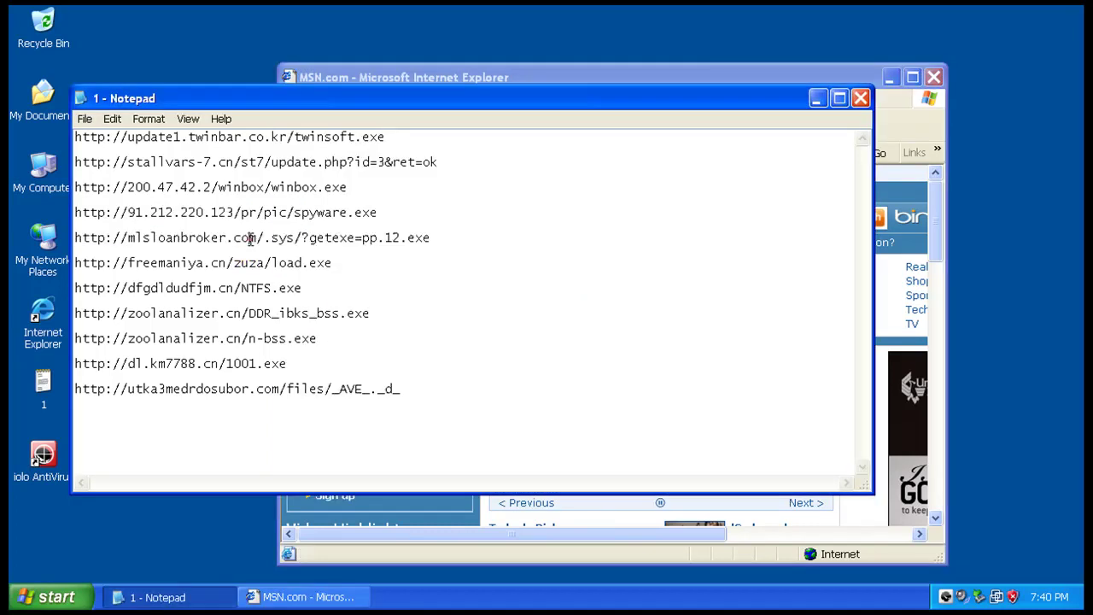
{"action": "double_click", "coordinate": [250, 239]}
{"action": "right_click", "coordinate": [251, 239]}
{"action": "left_click", "coordinate": [291, 285]}
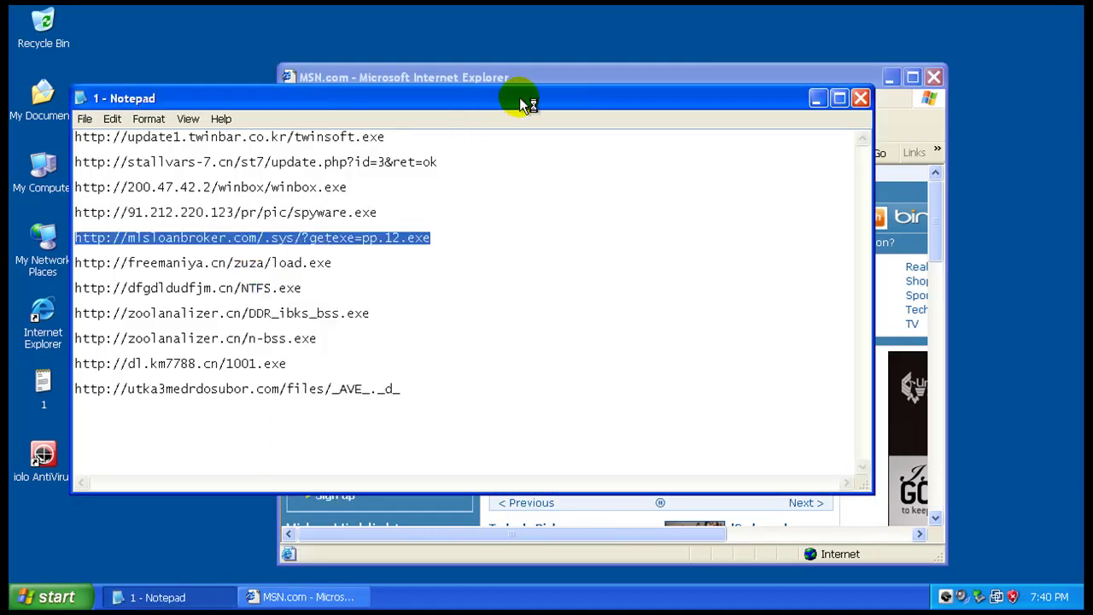
{"action": "left_click", "coordinate": [540, 81]}
{"action": "right_click", "coordinate": [495, 153]}
{"action": "left_click", "coordinate": [541, 215]}
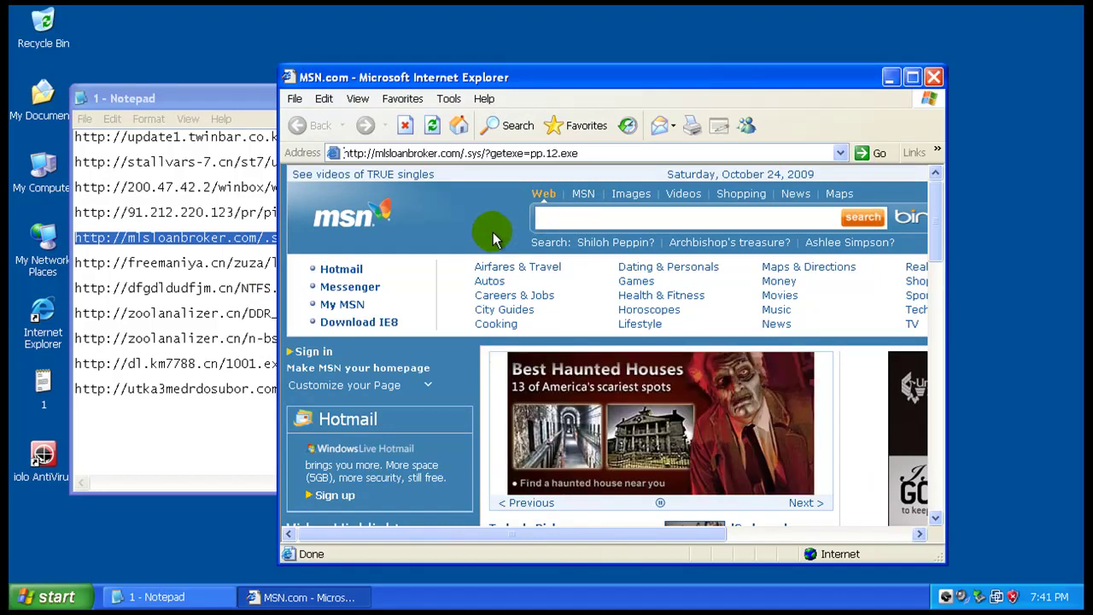
{"action": "left_click", "coordinate": [509, 314]}
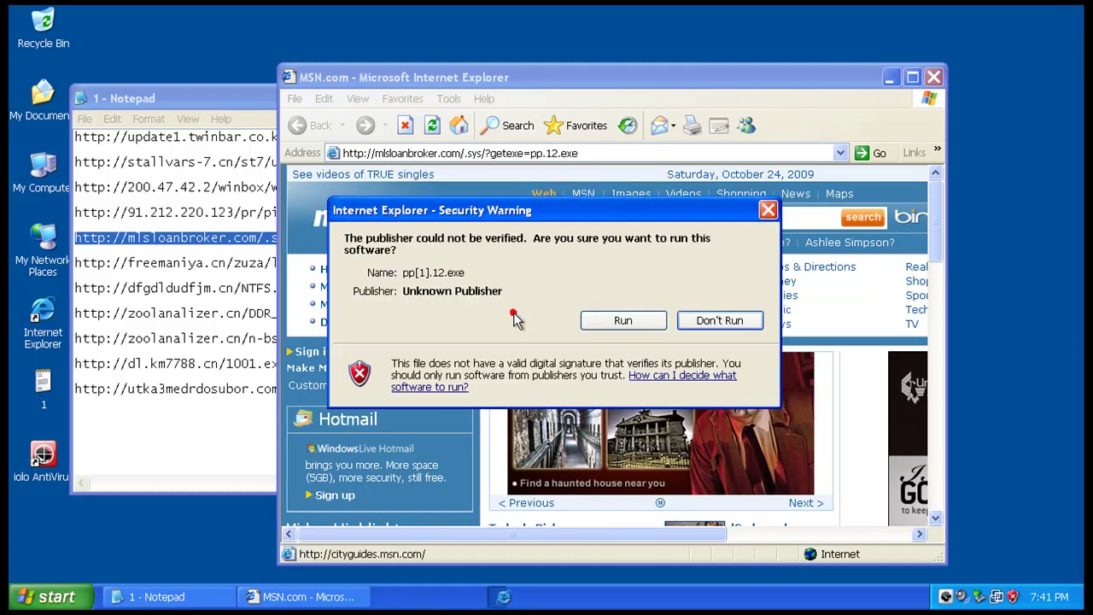
{"action": "left_click", "coordinate": [620, 322]}
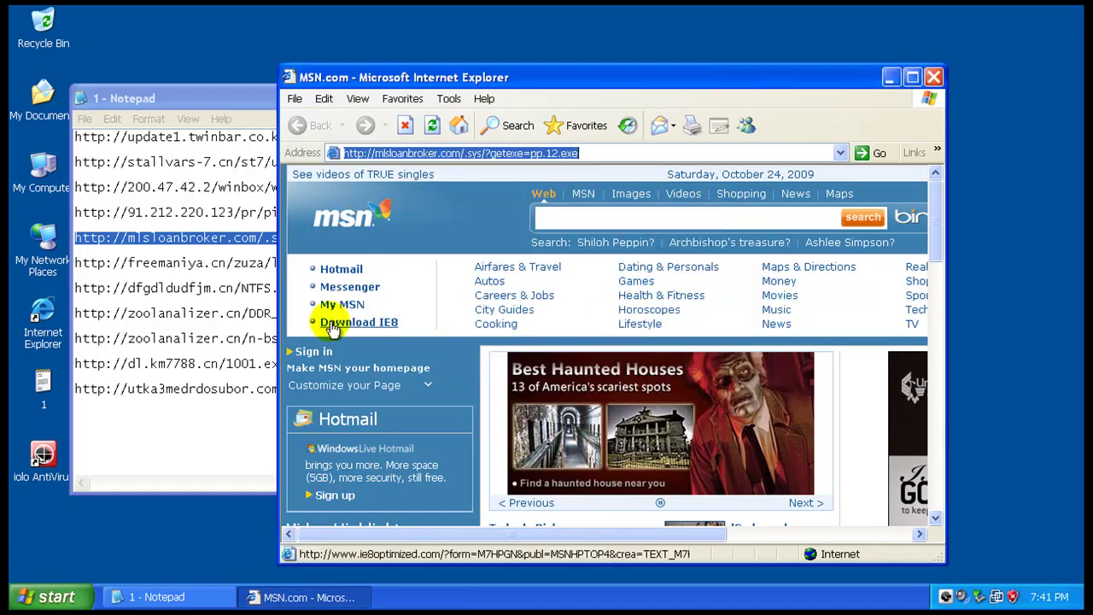
{"action": "double_click", "coordinate": [240, 267]}
{"action": "right_click", "coordinate": [237, 263]}
{"action": "left_click", "coordinate": [265, 311]}
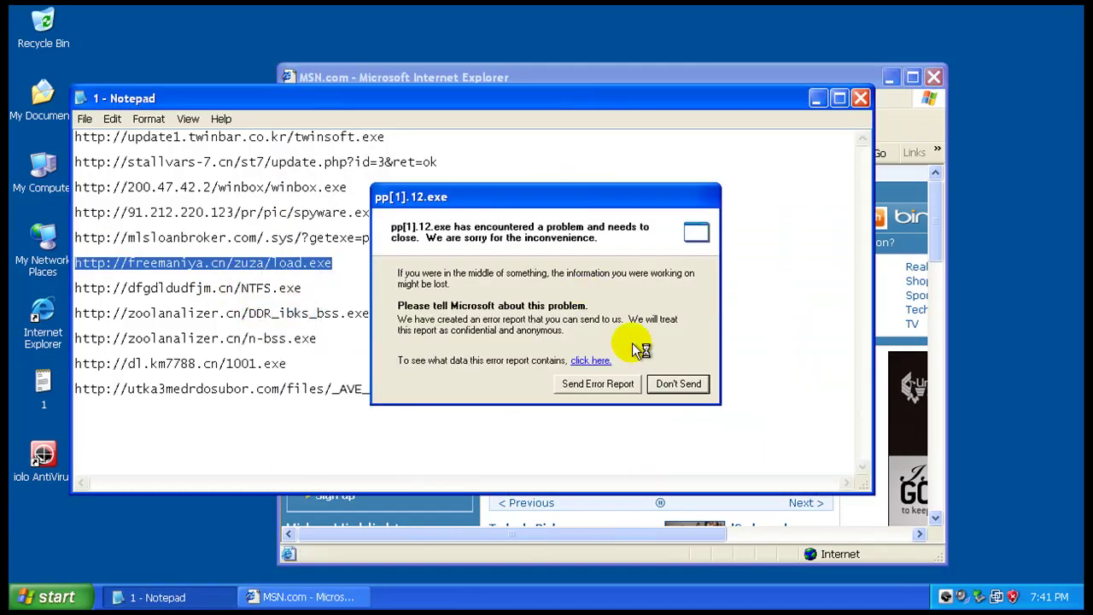
{"action": "left_click", "coordinate": [678, 383]}
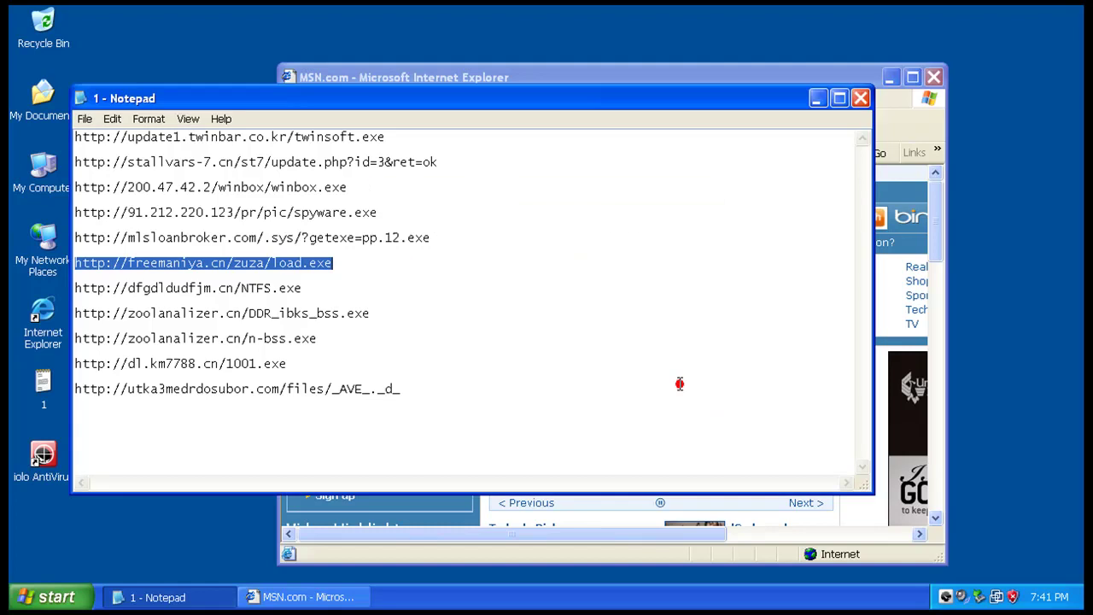
{"action": "left_click", "coordinate": [713, 81]}
{"action": "right_click", "coordinate": [631, 155]}
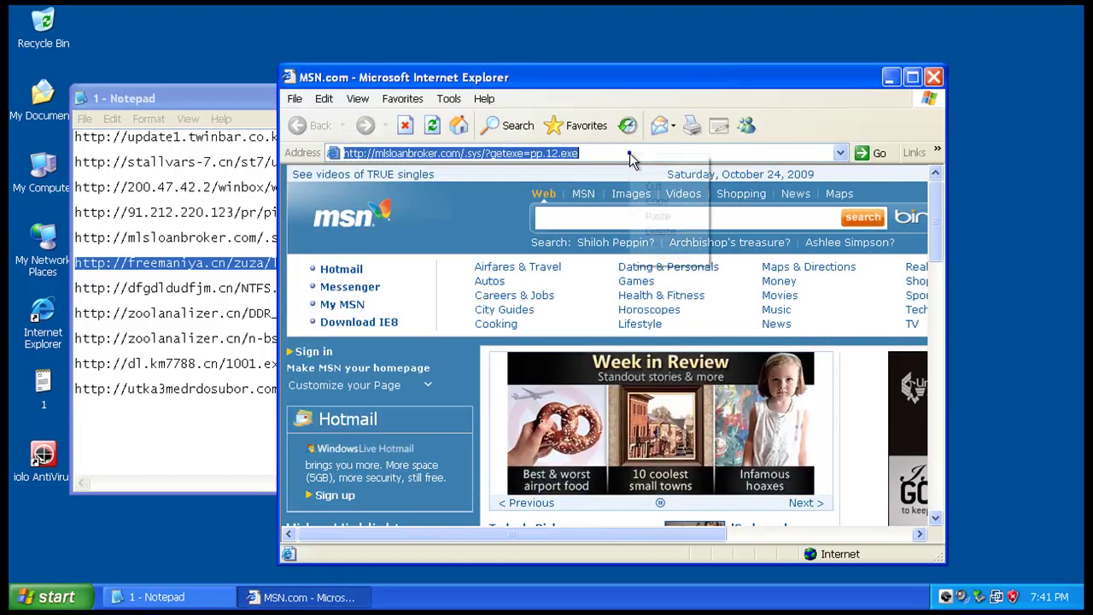
{"action": "left_click", "coordinate": [658, 216]}
- Load the load.exe address and run the downloaded file
{"action": "key", "text": "Return"}
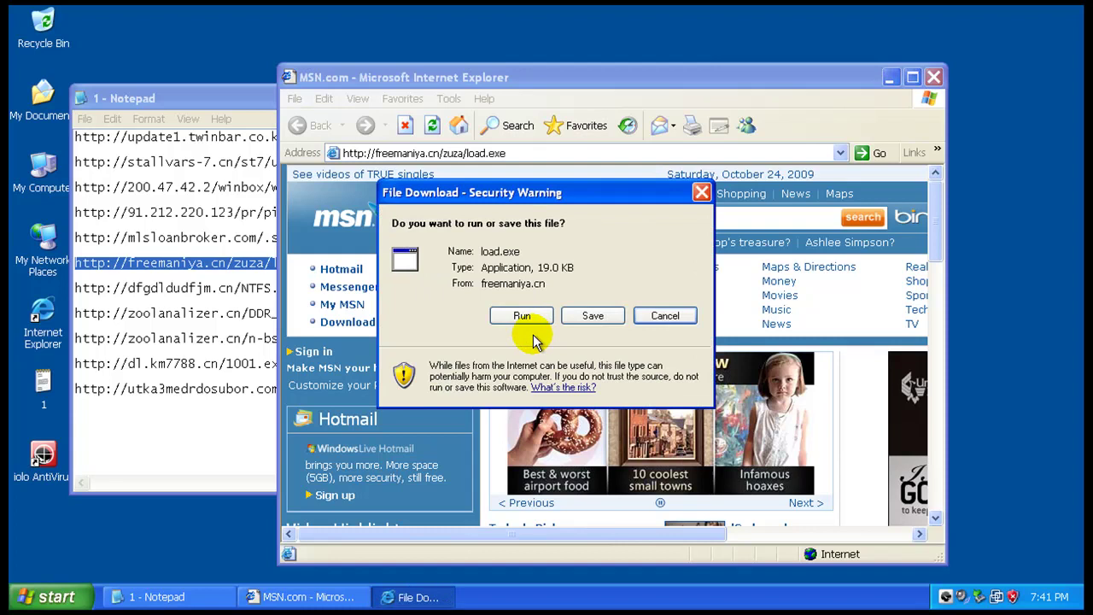
{"action": "left_click", "coordinate": [522, 317]}
{"action": "left_click", "coordinate": [615, 327]}
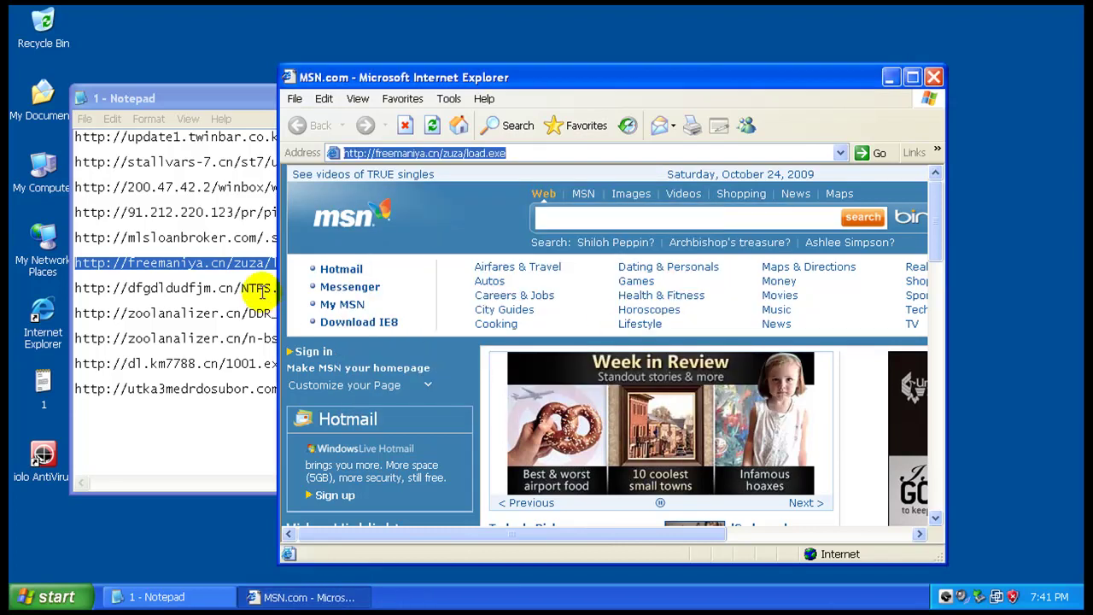
{"action": "left_click", "coordinate": [262, 290]}
{"action": "double_click", "coordinate": [261, 288]}
{"action": "right_click", "coordinate": [261, 287]}
{"action": "left_click", "coordinate": [295, 338]}
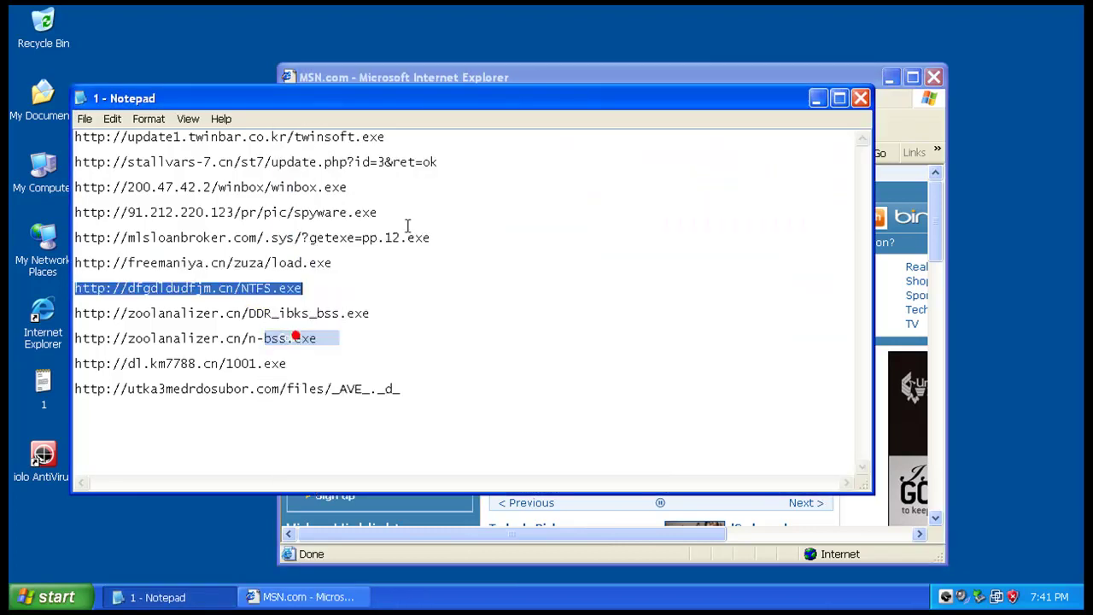
{"action": "left_click", "coordinate": [561, 80]}
{"action": "right_click", "coordinate": [512, 152]}
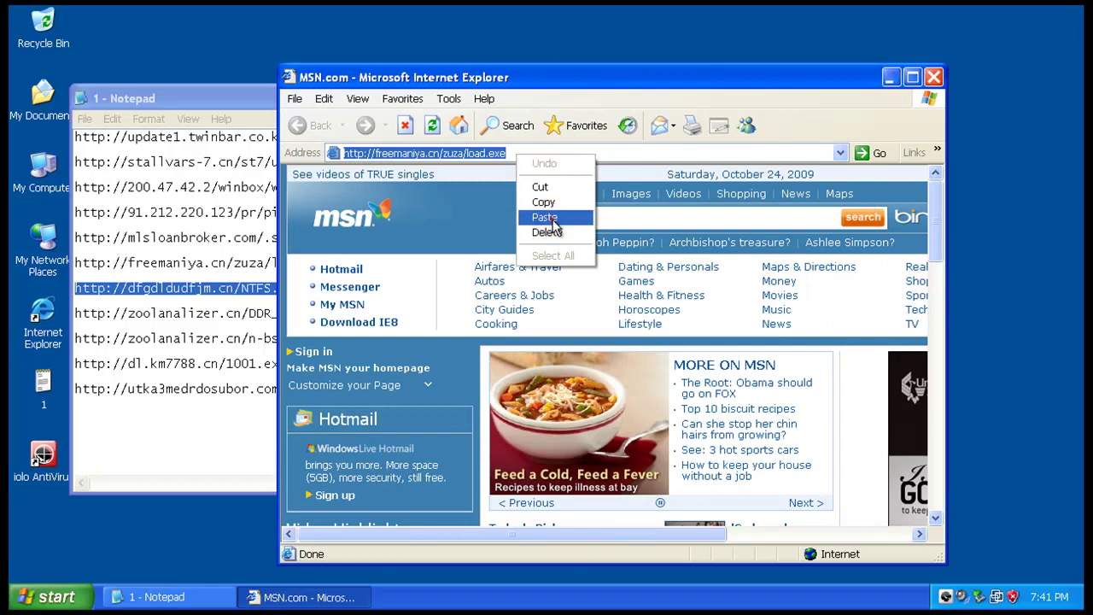
{"action": "left_click", "coordinate": [547, 218]}
{"action": "key", "text": "Return"}
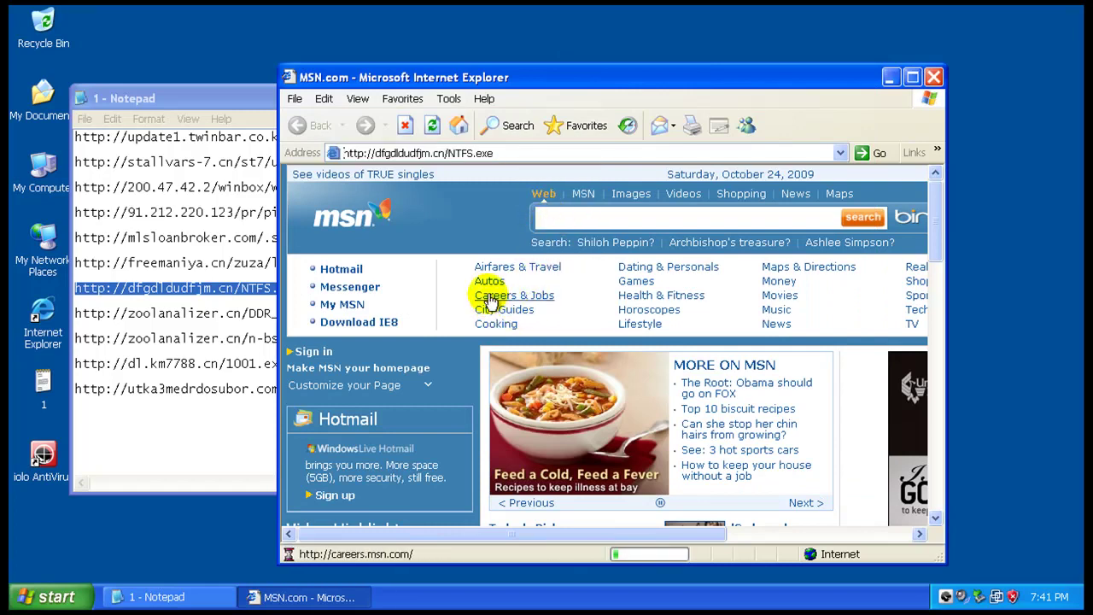
{"action": "left_click", "coordinate": [517, 315]}
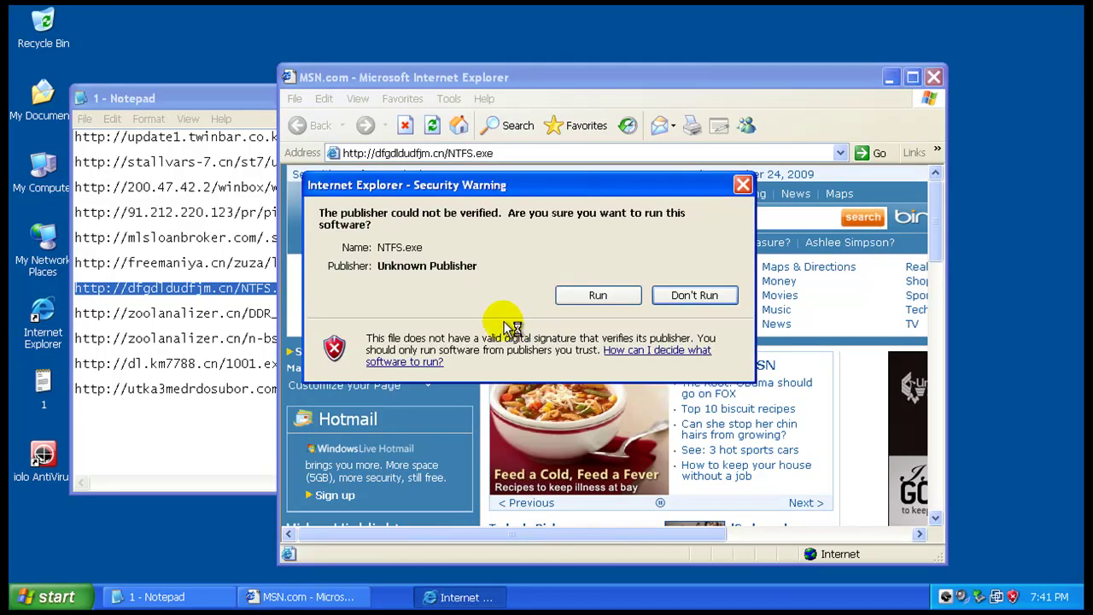
{"action": "left_click", "coordinate": [598, 295]}
{"action": "double_click", "coordinate": [256, 313]}
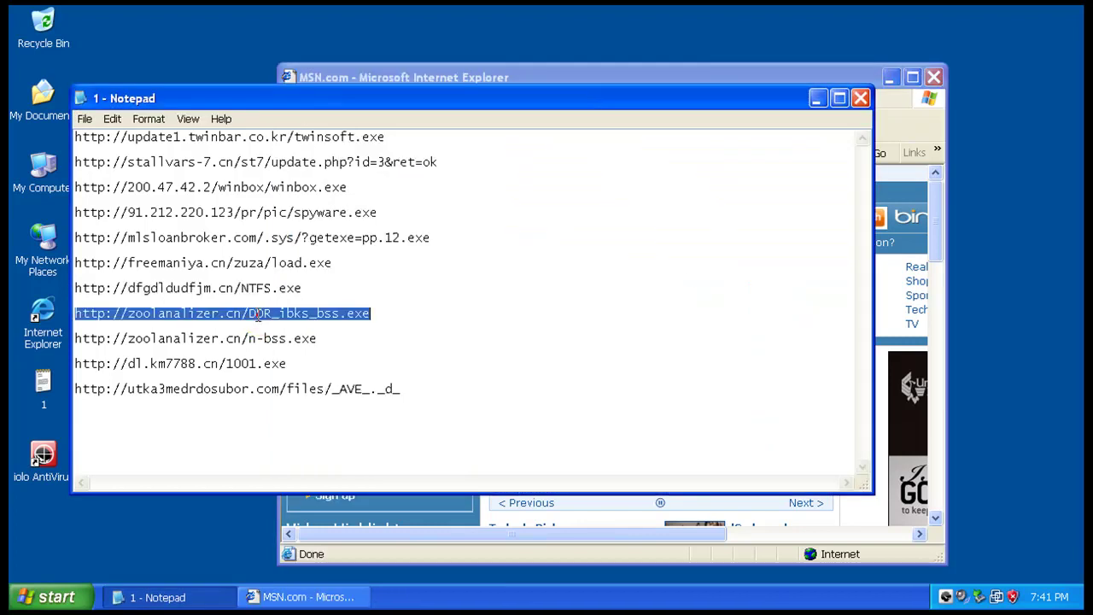
{"action": "right_click", "coordinate": [256, 313]}
{"action": "left_click", "coordinate": [303, 359]}
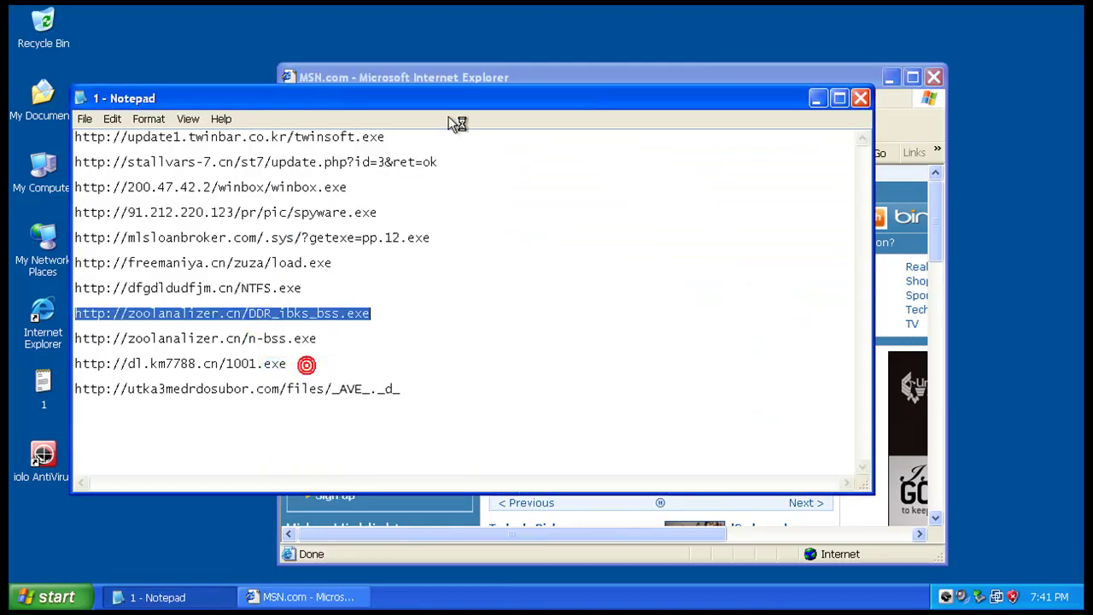
{"action": "left_click", "coordinate": [551, 77]}
{"action": "left_click", "coordinate": [491, 153]}
{"action": "right_click", "coordinate": [490, 152]}
{"action": "left_click", "coordinate": [523, 215]}
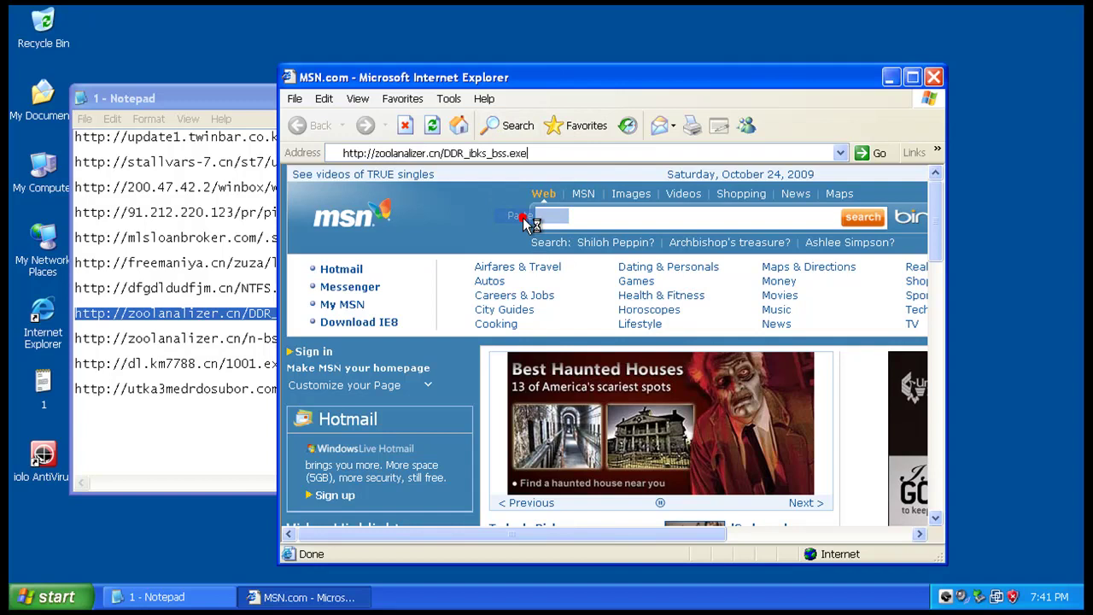
{"action": "key", "text": "Return"}
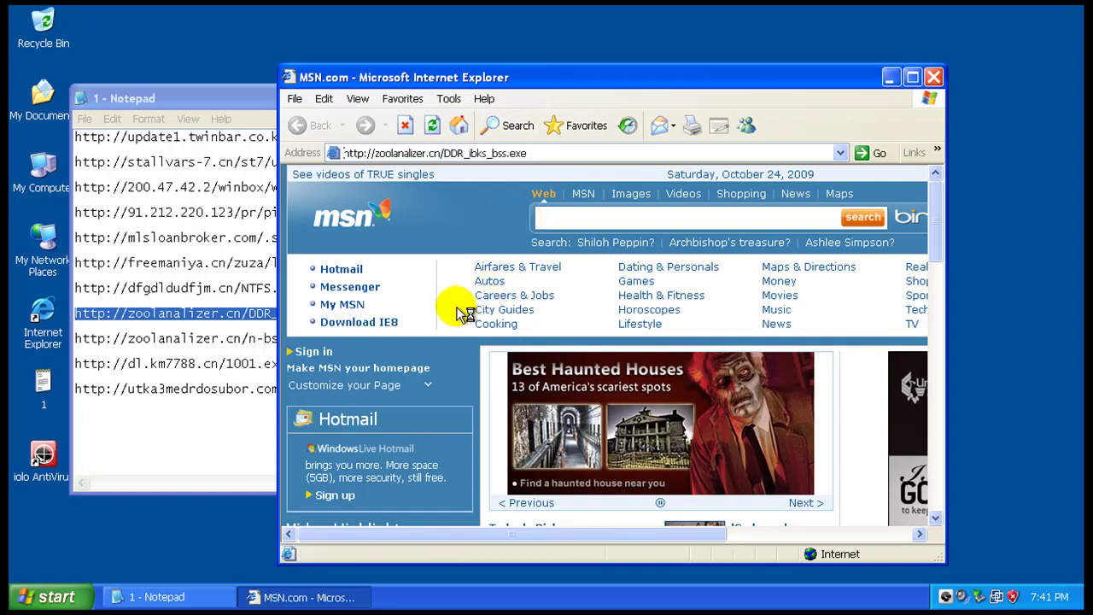
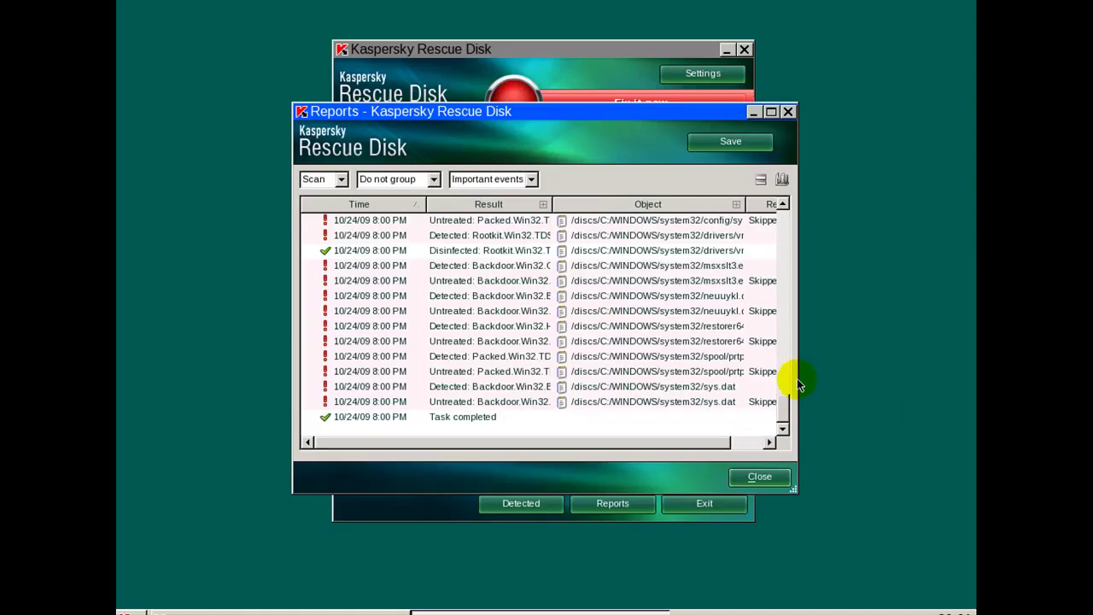
- Review the Kaspersky Rescue Disk scan report, highlight the disinfected rootkit entry, and close the report
{"action": "scroll", "coordinate": [786, 410], "scroll_direction": "up", "scroll_amount": 2}
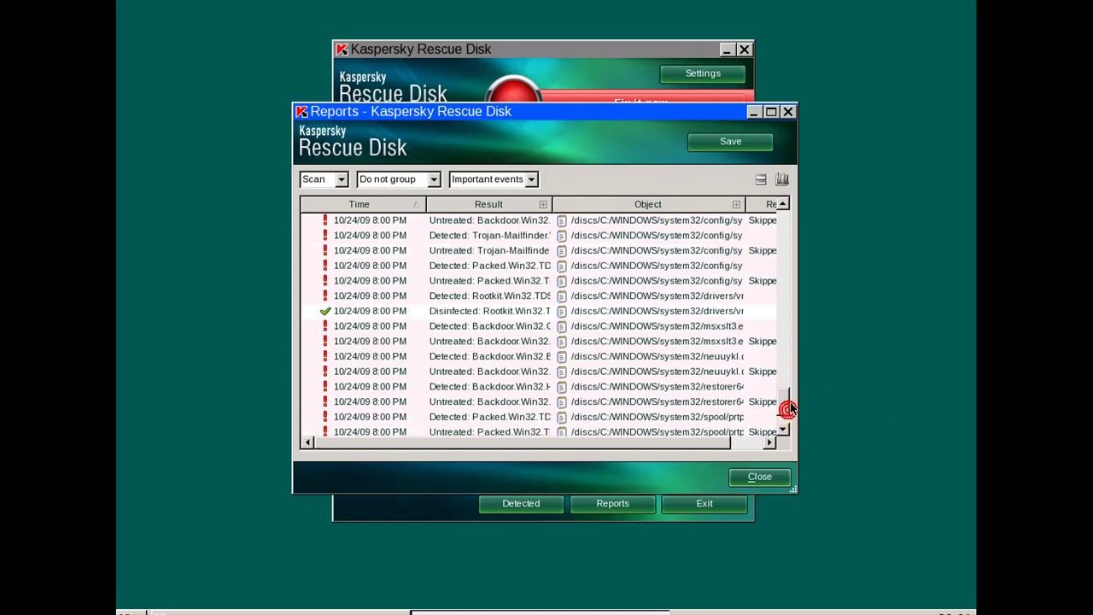
{"action": "left_click", "coordinate": [606, 312]}
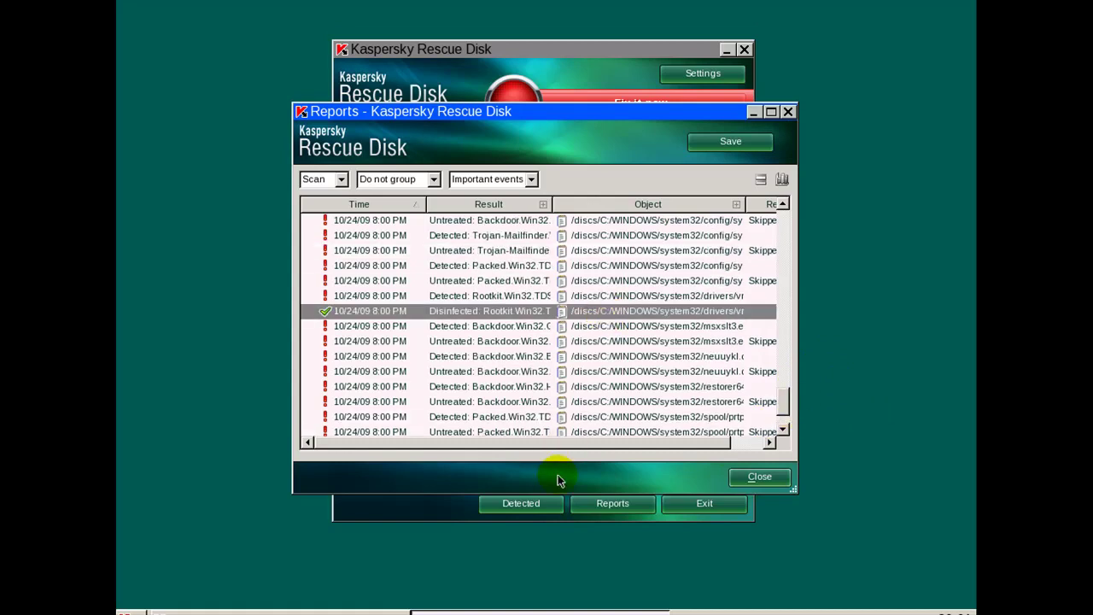
{"action": "left_click", "coordinate": [759, 478]}
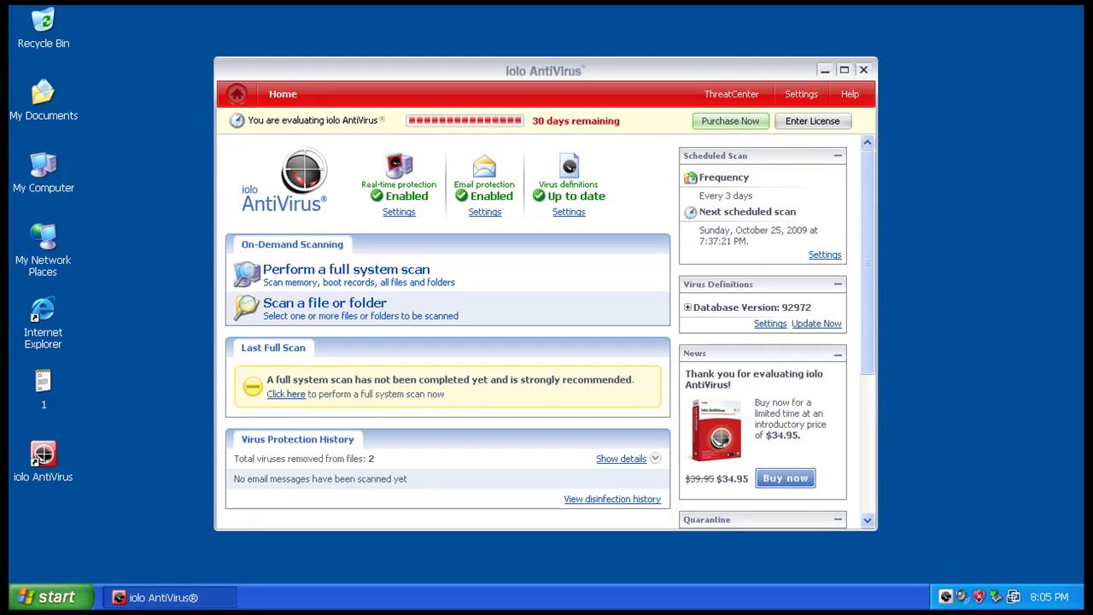
- Examine the running processes in Windows Task Manager sorted by image name, and close it
{"action": "right_click", "coordinate": [798, 592]}
{"action": "left_click", "coordinate": [808, 539]}
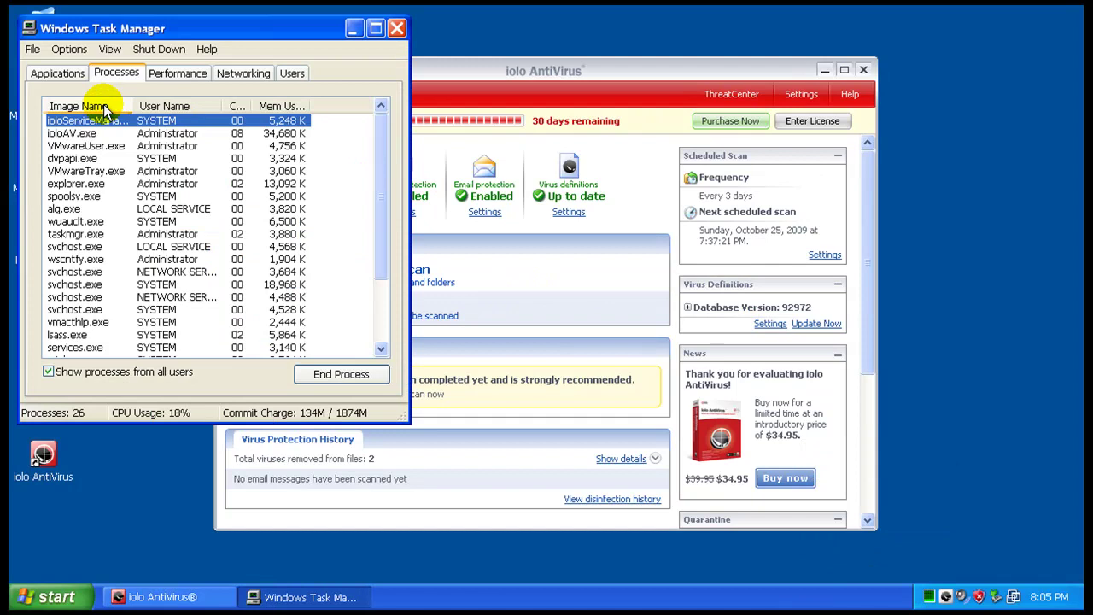
{"action": "left_click", "coordinate": [101, 106]}
{"action": "scroll", "coordinate": [233, 200], "scroll_direction": "down", "scroll_amount": 3}
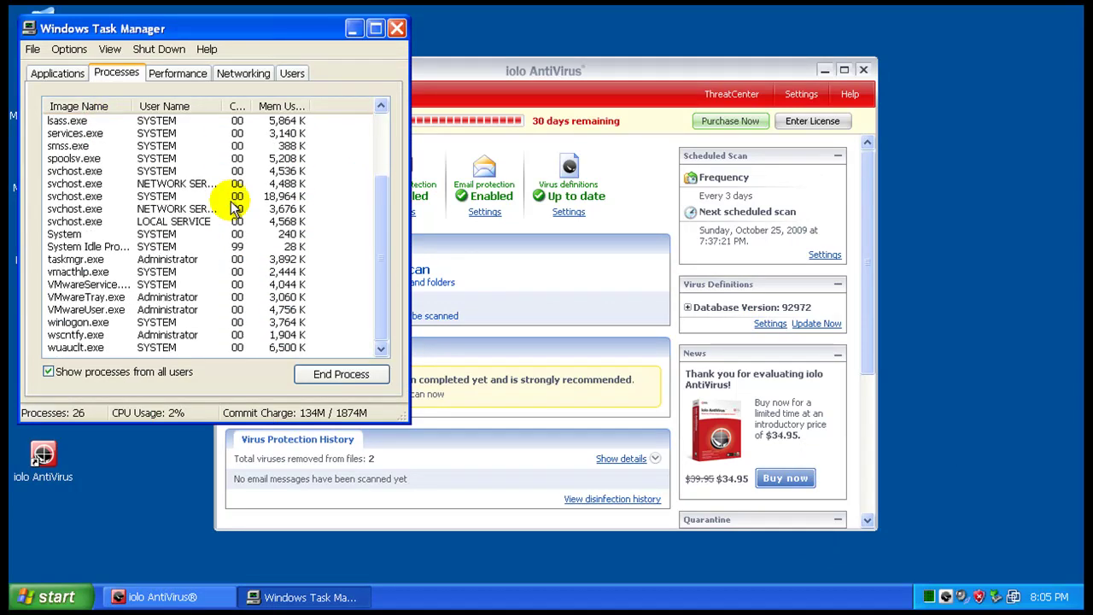
{"action": "left_click", "coordinate": [397, 29]}
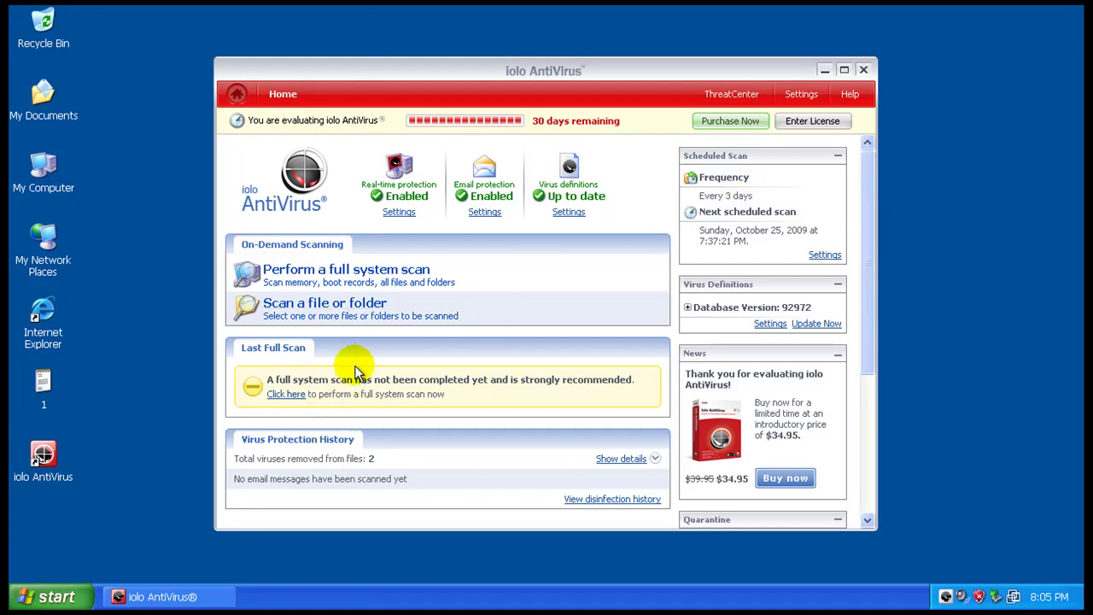
- Perform a full system scan in iolo AntiVirus and close the program once the scan completes
{"action": "left_click", "coordinate": [298, 394]}
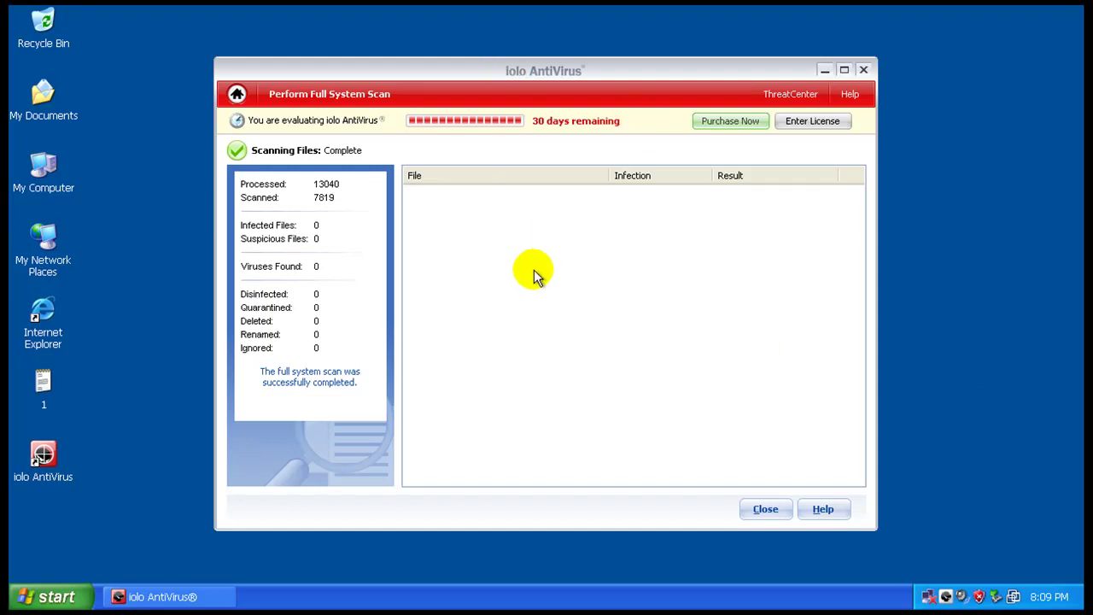
{"action": "left_click", "coordinate": [863, 71]}
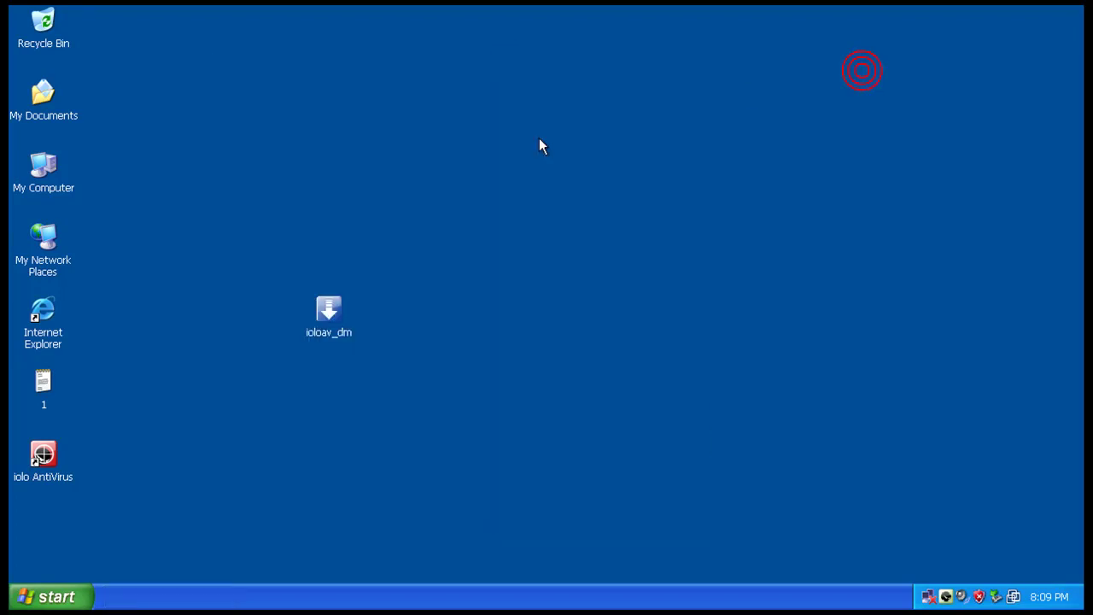
- Open Internet Explorer, reposition and enlarge its window, and dismiss the security risk notification
{"action": "double_click", "coordinate": [36, 307]}
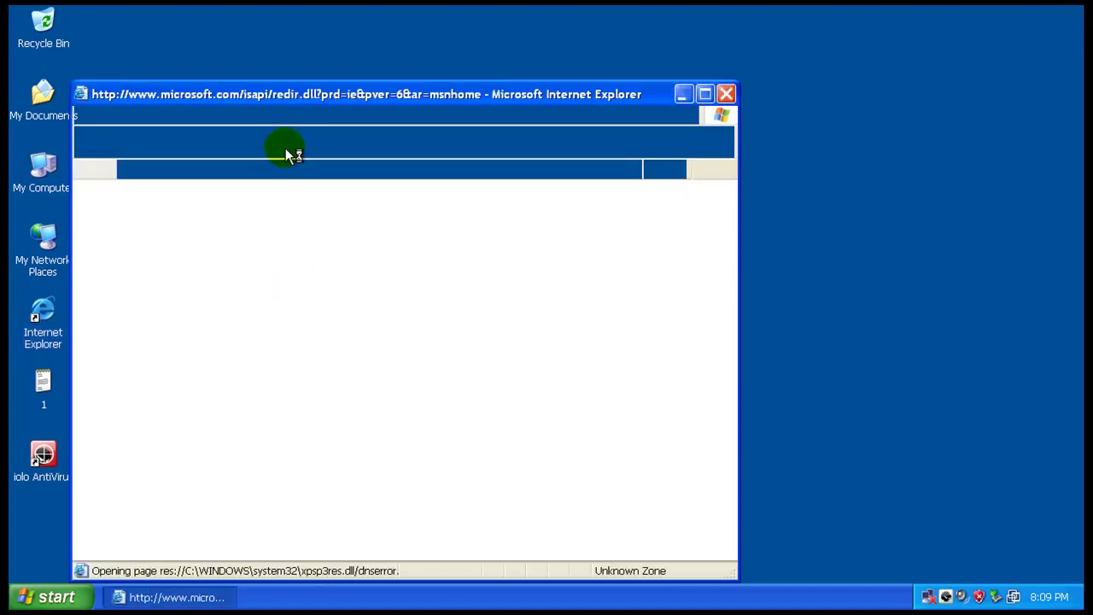
{"action": "left_click_drag", "start_coordinate": [367, 103], "coordinate": [627, 114]}
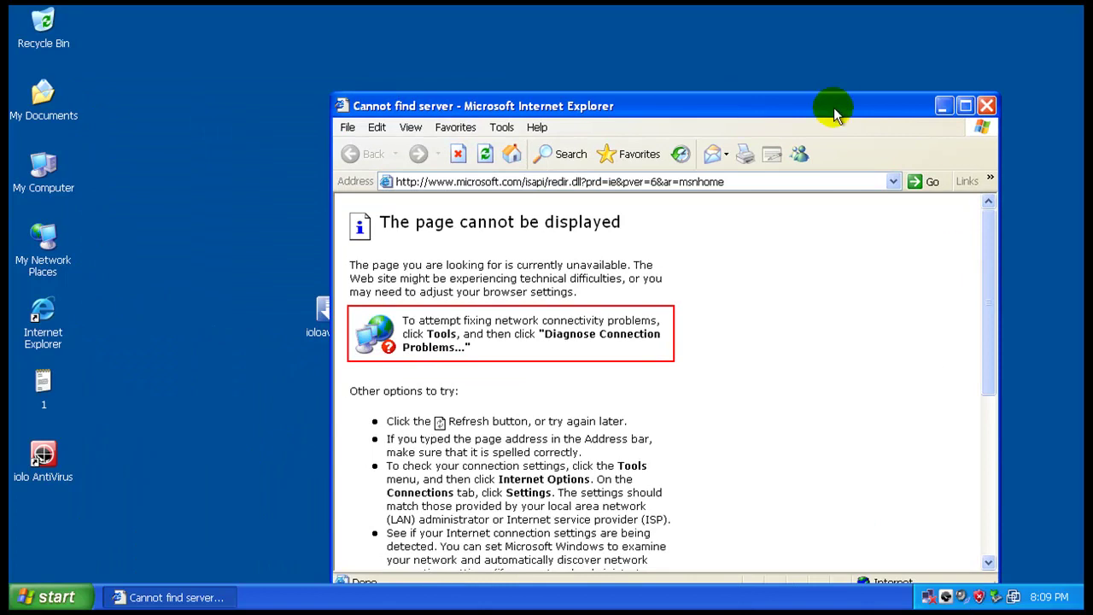
{"action": "left_click_drag", "start_coordinate": [834, 108], "coordinate": [810, 35]}
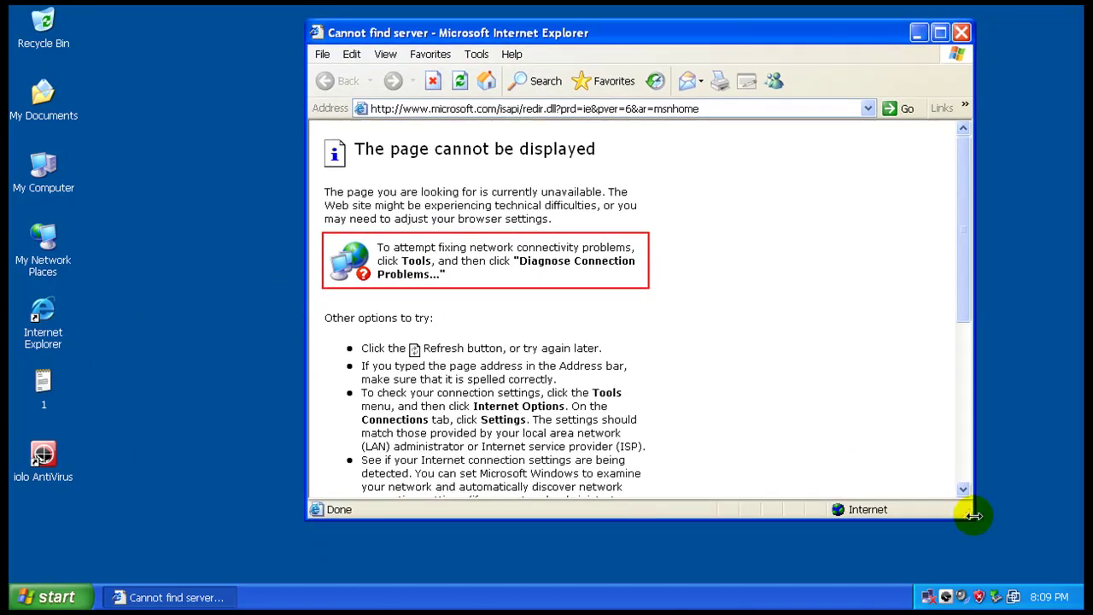
{"action": "left_click_drag", "start_coordinate": [973, 516], "coordinate": [1022, 570]}
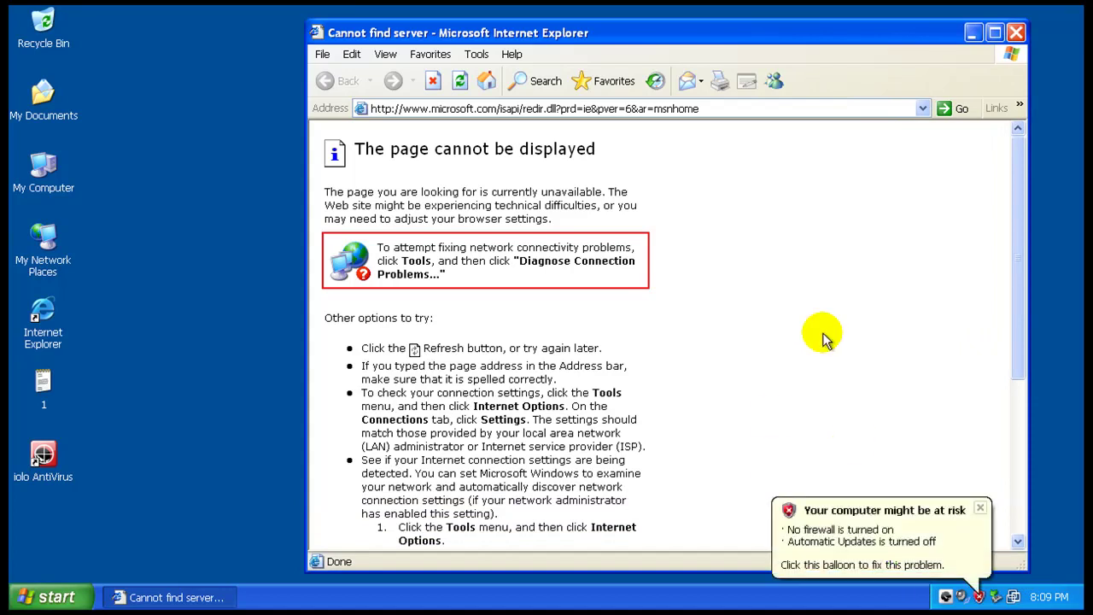
{"action": "left_click", "coordinate": [963, 529]}
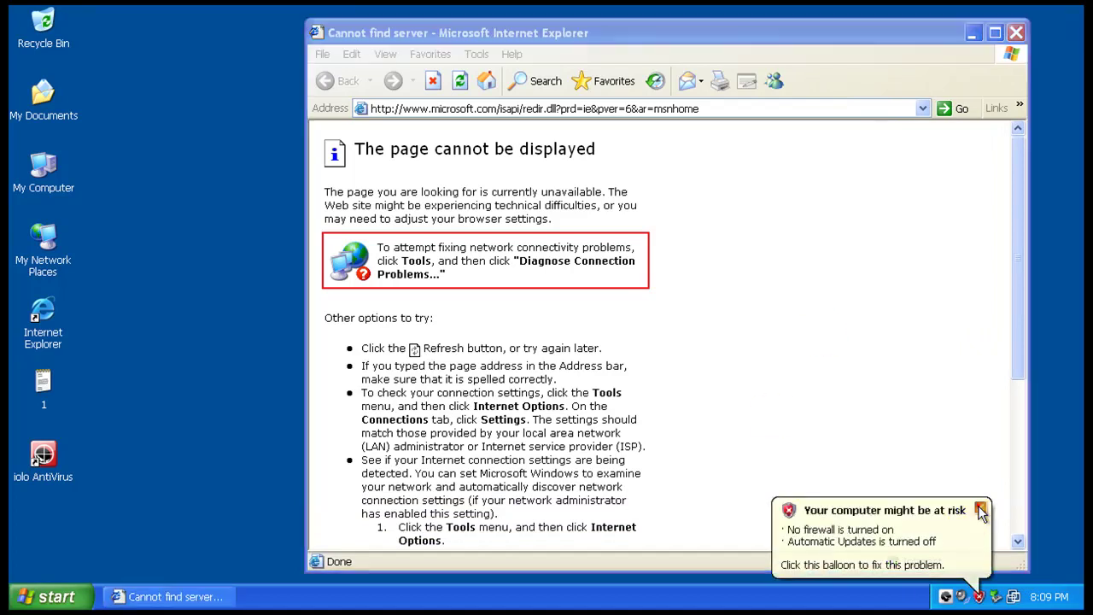
- Load malwarebytes.org in the browser
{"action": "left_click", "coordinate": [468, 109]}
{"action": "type", "text": "malwareb"}
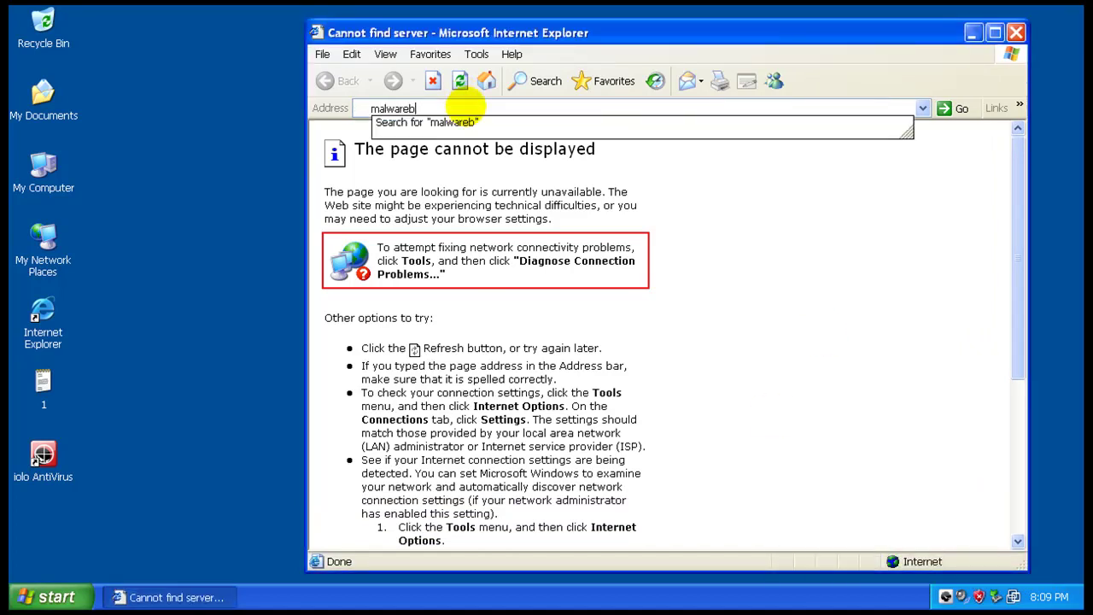
{"action": "type", "text": "ytes.org"}
{"action": "key", "text": "Return"}
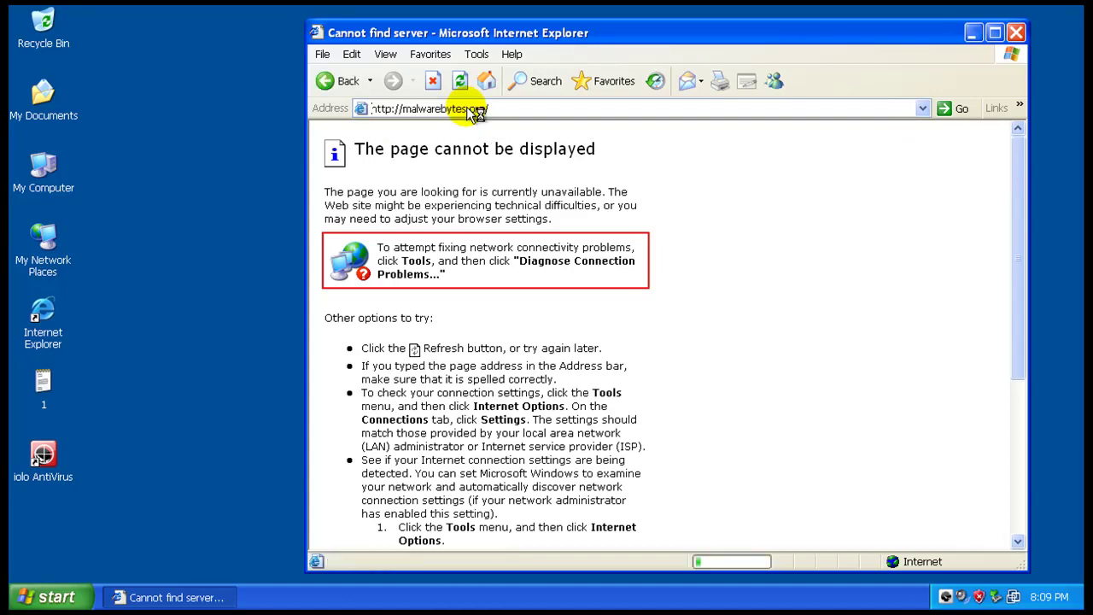
- Download the free version of Malwarebytes' Anti-Malware through CNET, dismissing the Information Bar notice and allowing the blocked file download
{"action": "scroll", "coordinate": [467, 339], "scroll_direction": "down", "scroll_amount": 3}
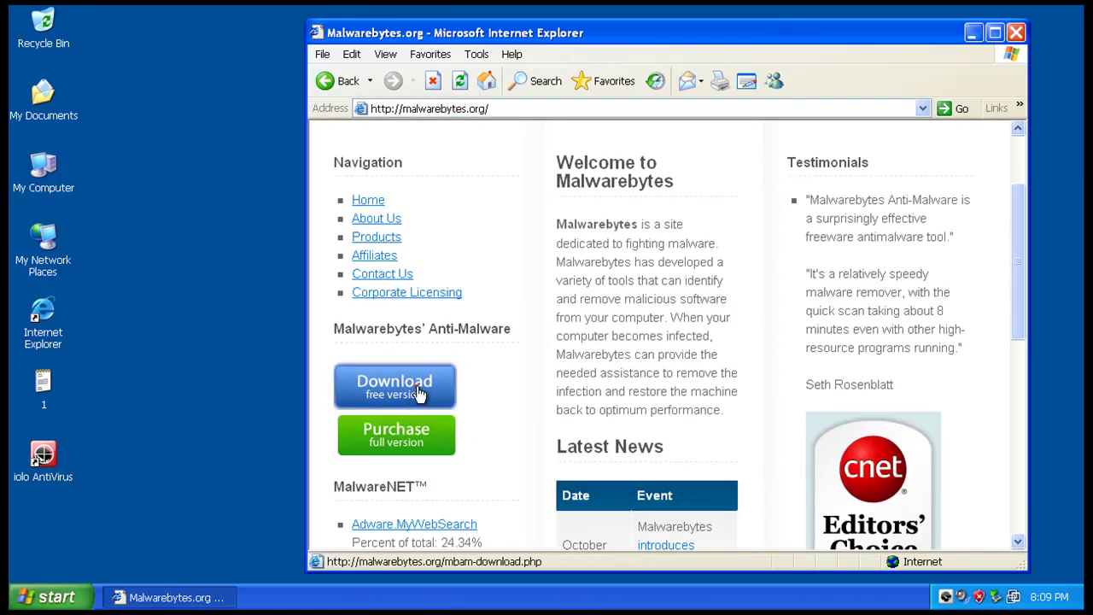
{"action": "left_click", "coordinate": [415, 389]}
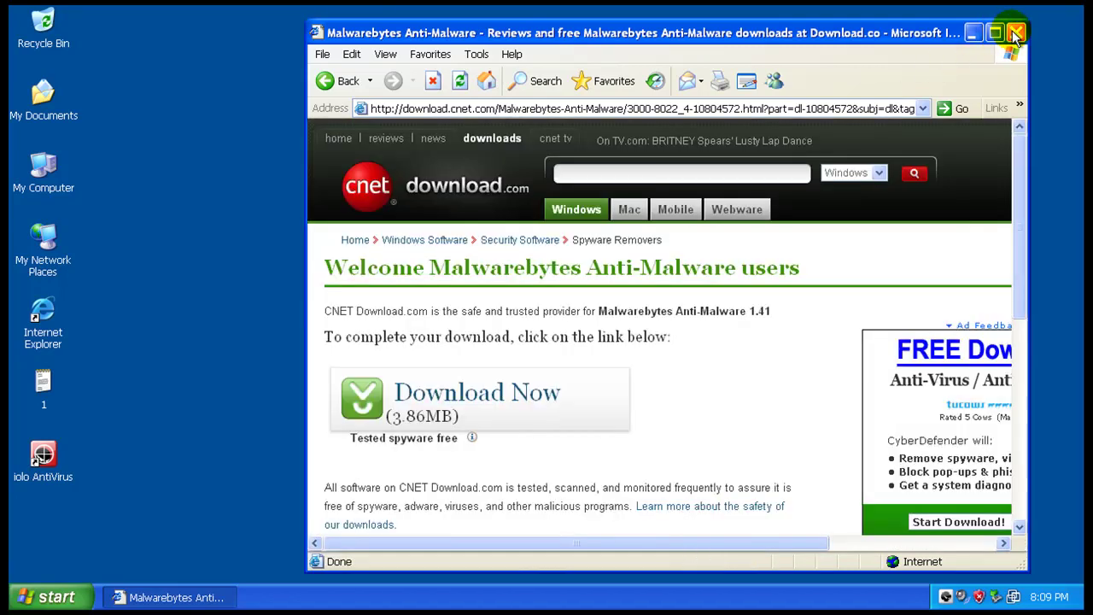
{"action": "left_click", "coordinate": [500, 402]}
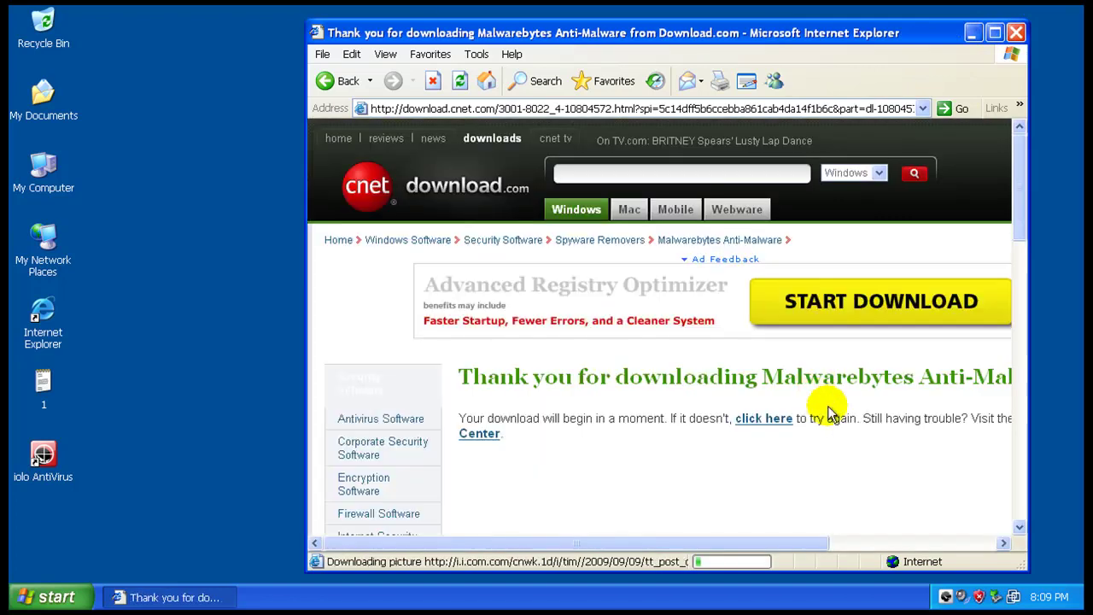
{"action": "left_click", "coordinate": [654, 357]}
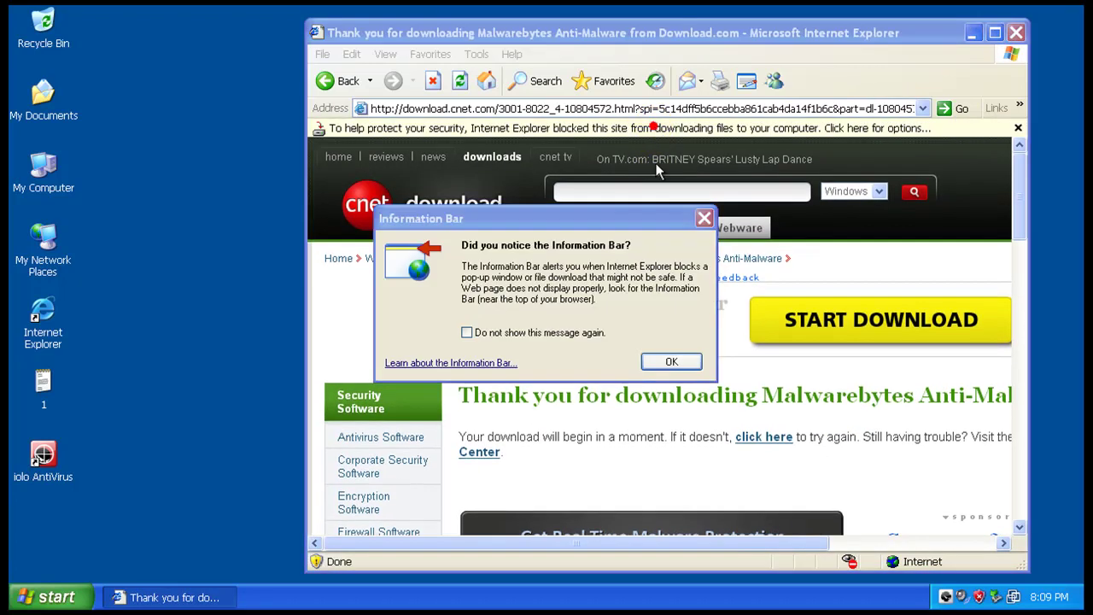
{"action": "left_click", "coordinate": [669, 364]}
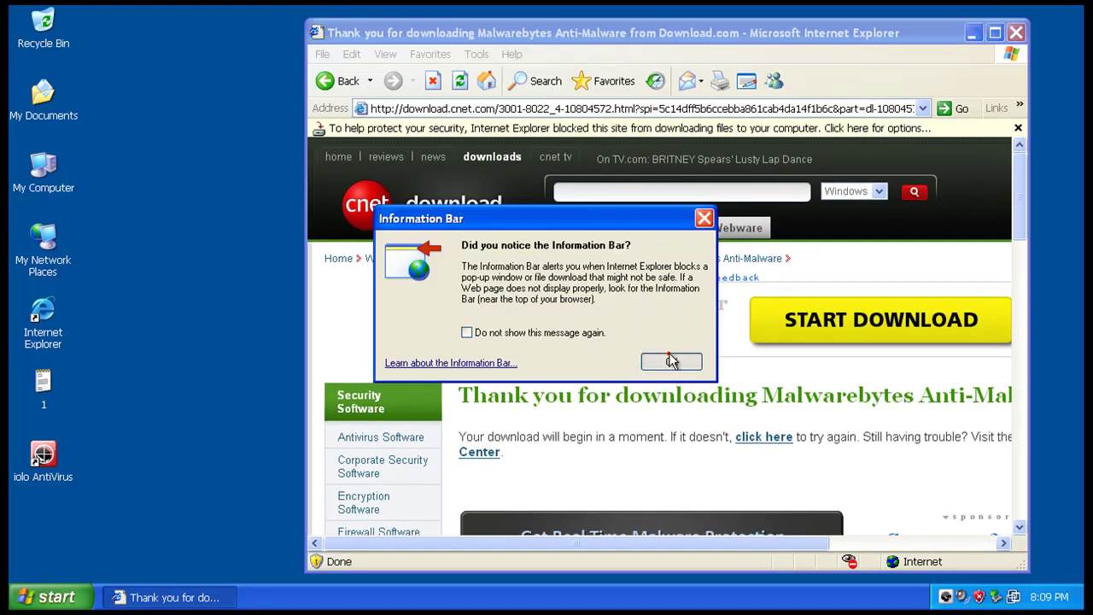
{"action": "left_click", "coordinate": [642, 128]}
{"action": "left_click", "coordinate": [655, 141]}
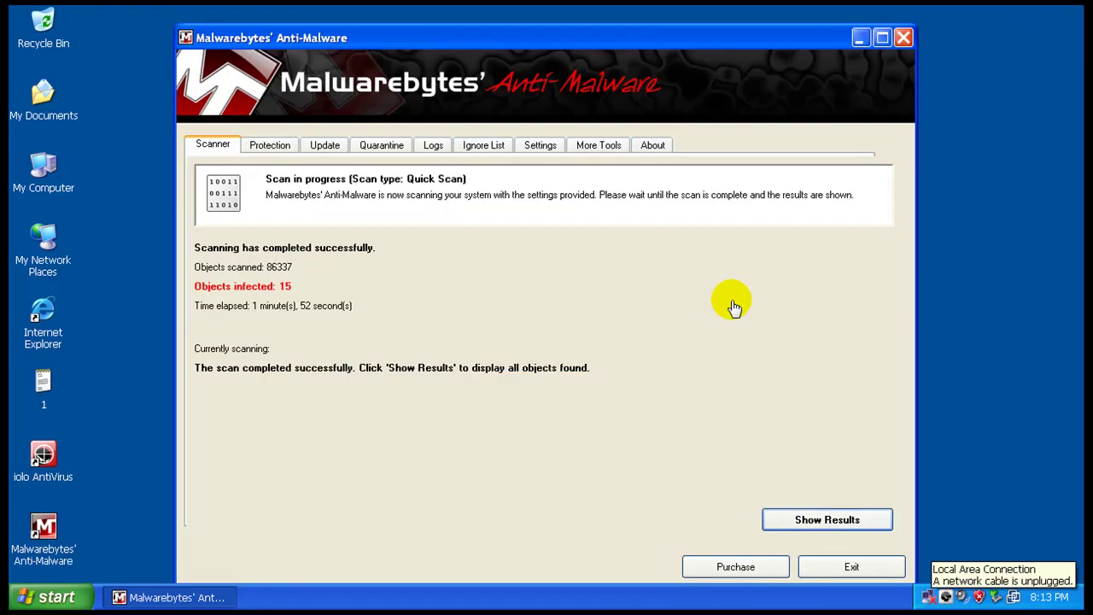
- Show the Malwarebytes quick scan results, sort them by vendor in descending order, and examine the Trojan.FakeAlert entries
{"action": "left_click", "coordinate": [731, 300]}
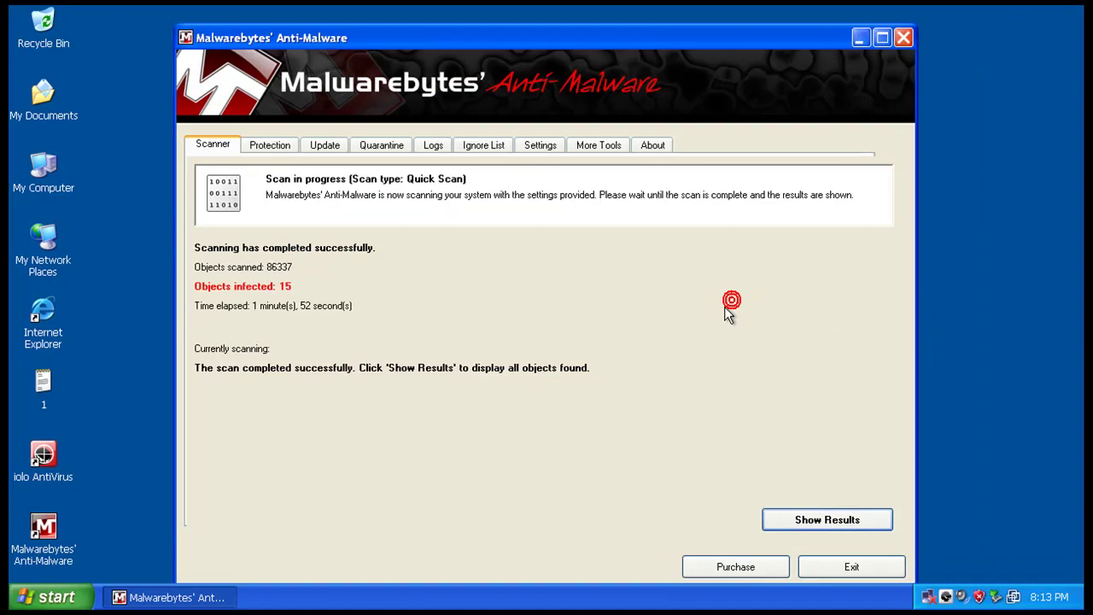
{"action": "left_click", "coordinate": [828, 519]}
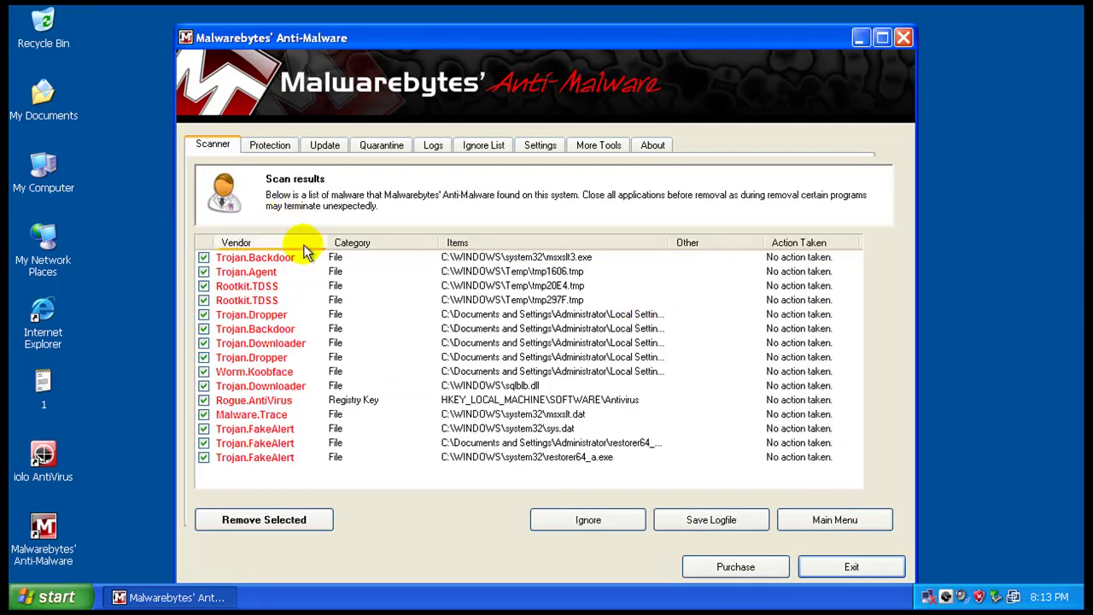
{"action": "left_click", "coordinate": [303, 244]}
{"action": "left_click", "coordinate": [303, 244]}
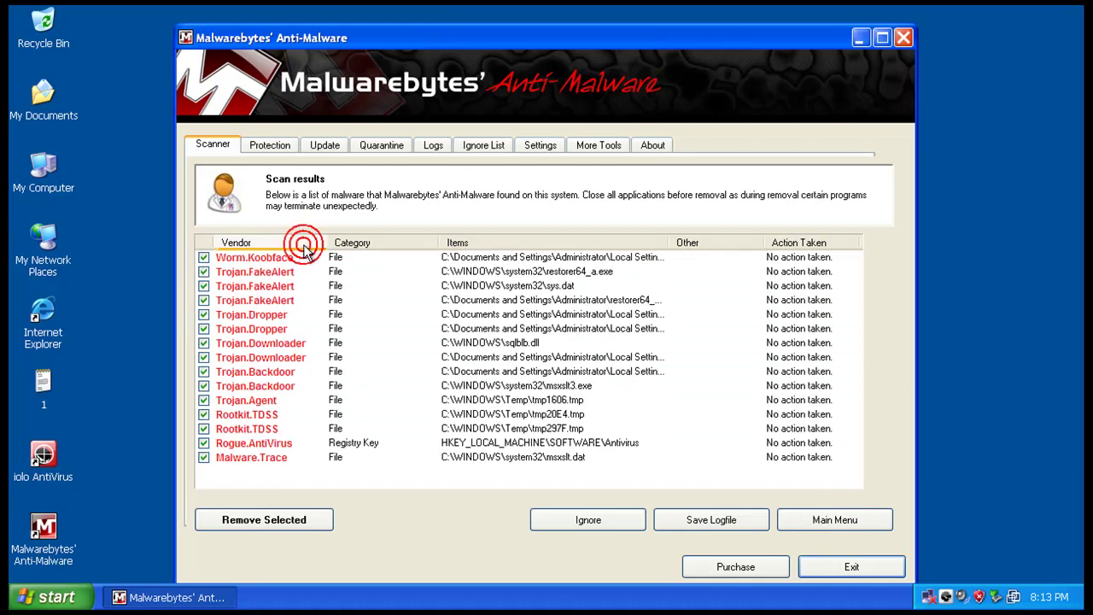
{"action": "left_click", "coordinate": [286, 287]}
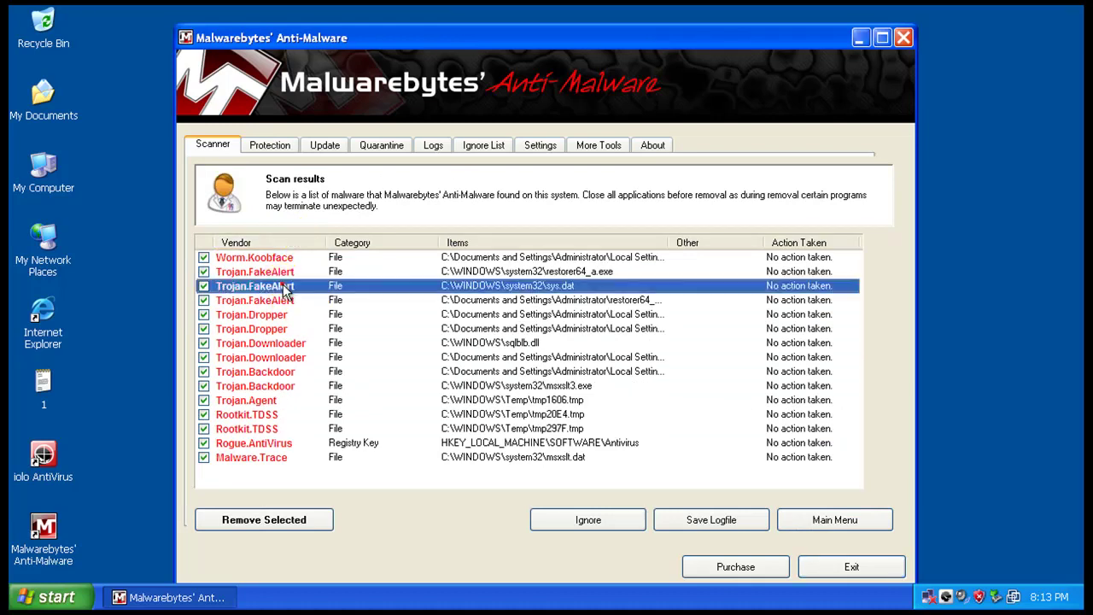
{"action": "left_click", "coordinate": [282, 271]}
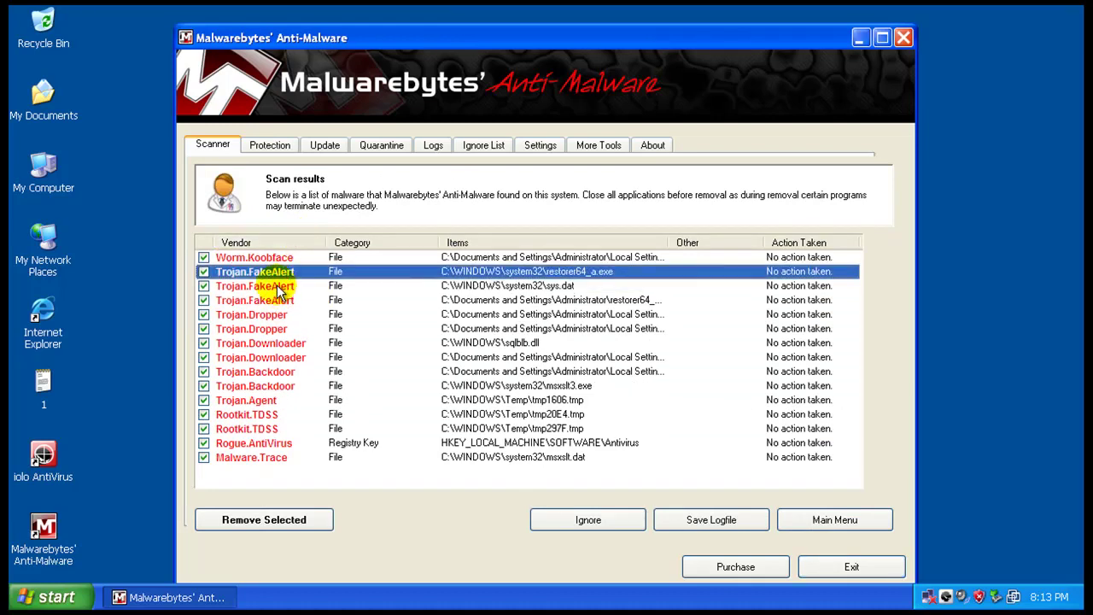
- Widen the Items column in the scan results and examine the Trojan, Rootkit.TDSS, Rogue.AntiVirus and Malware.Trace entries with their paths
{"action": "left_click", "coordinate": [279, 285]}
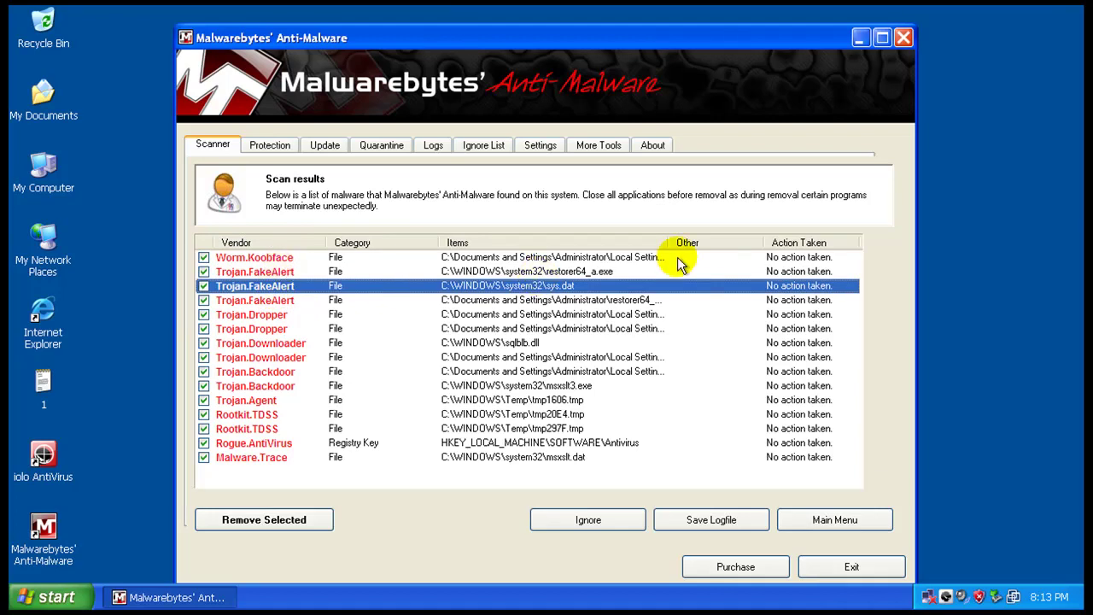
{"action": "left_click_drag", "start_coordinate": [667, 242], "coordinate": [789, 242]}
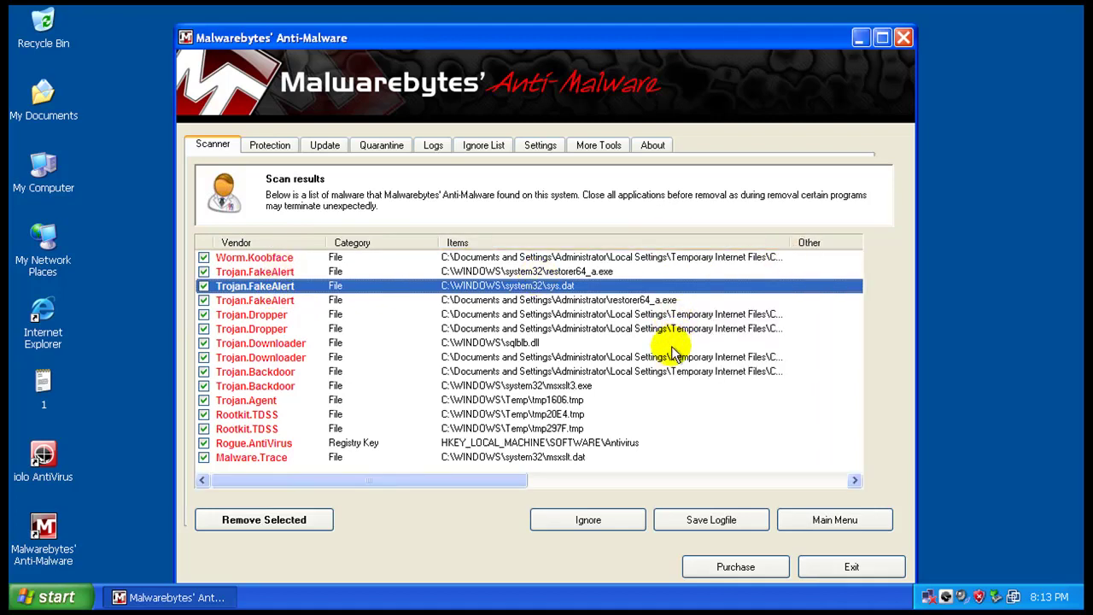
{"action": "left_click", "coordinate": [292, 341]}
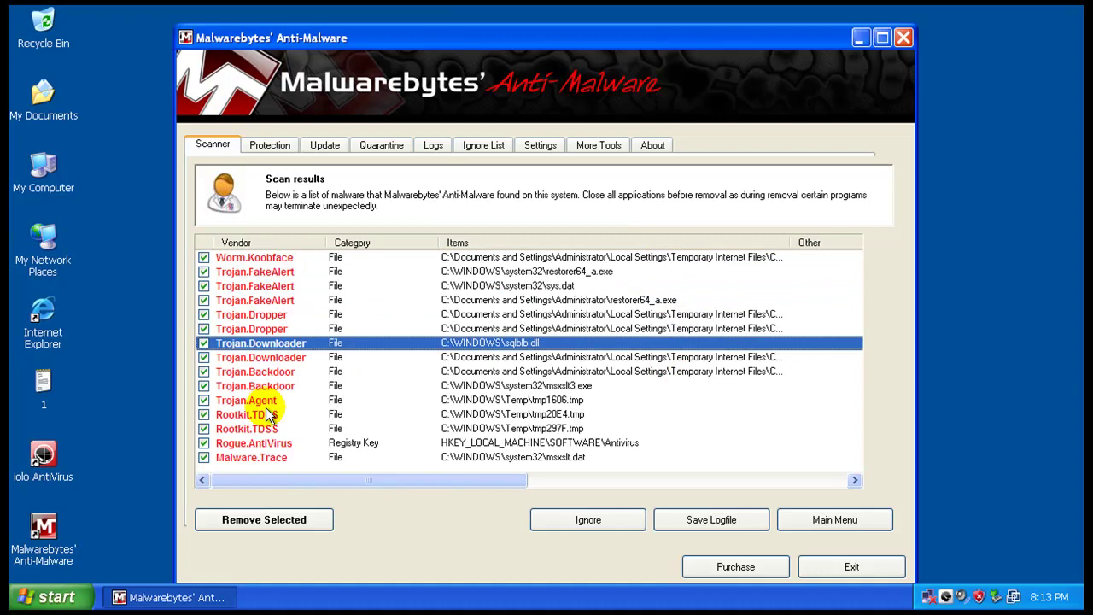
{"action": "left_click", "coordinate": [261, 385]}
{"action": "left_click", "coordinate": [261, 414]}
{"action": "left_click", "coordinate": [259, 443]}
{"action": "left_click", "coordinate": [257, 429]}
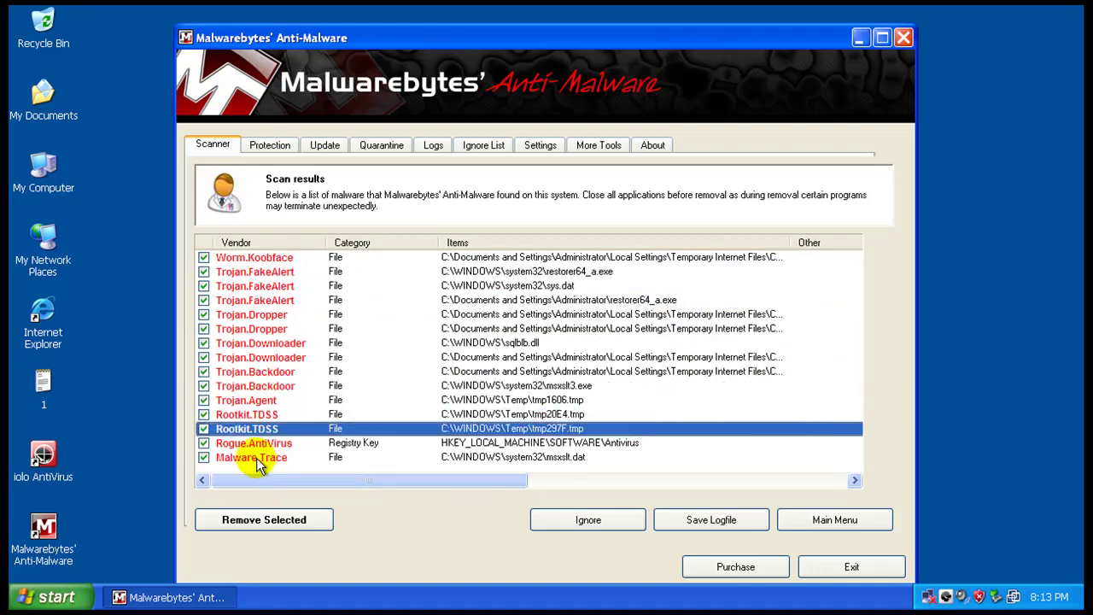
{"action": "left_click", "coordinate": [257, 459]}
{"action": "left_click", "coordinate": [257, 443]}
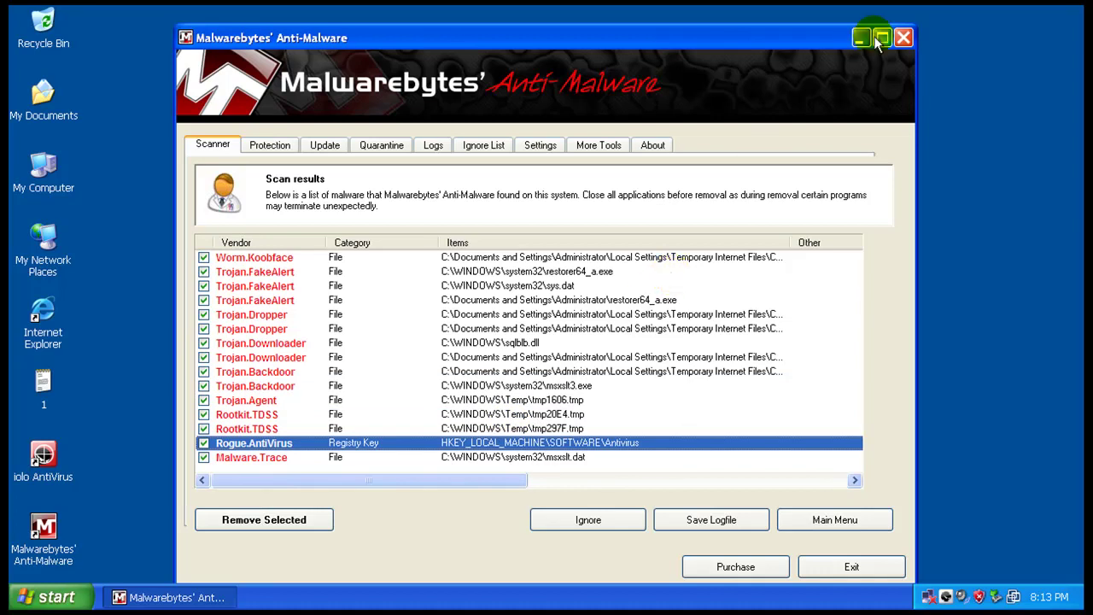
- Close Malwarebytes' Anti-Malware without removing the detected items, confirming the exit
{"action": "left_click", "coordinate": [903, 37]}
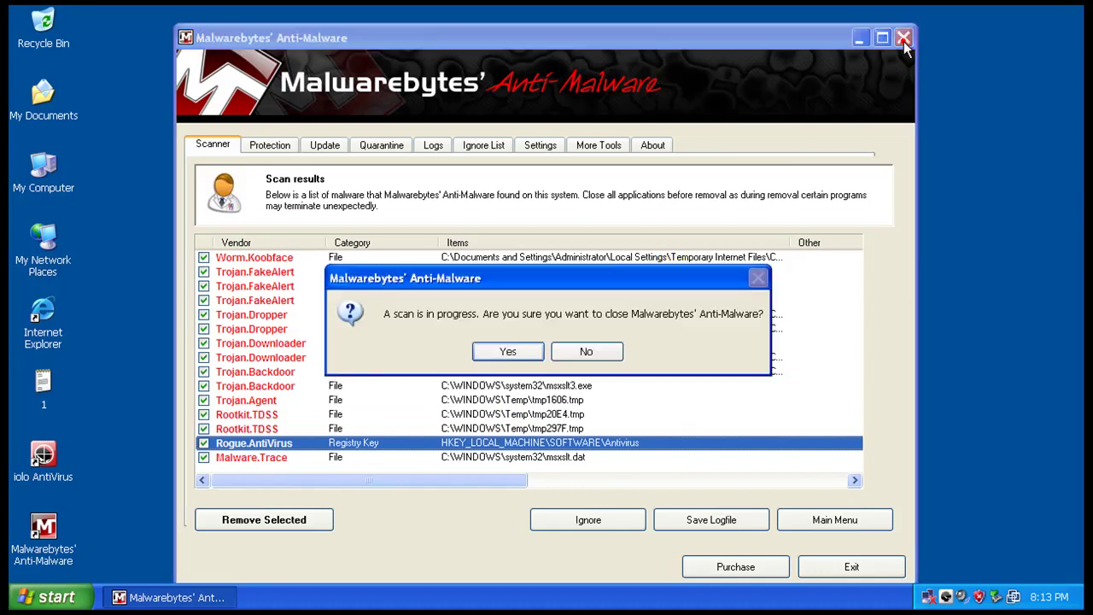
{"action": "left_click", "coordinate": [522, 351]}
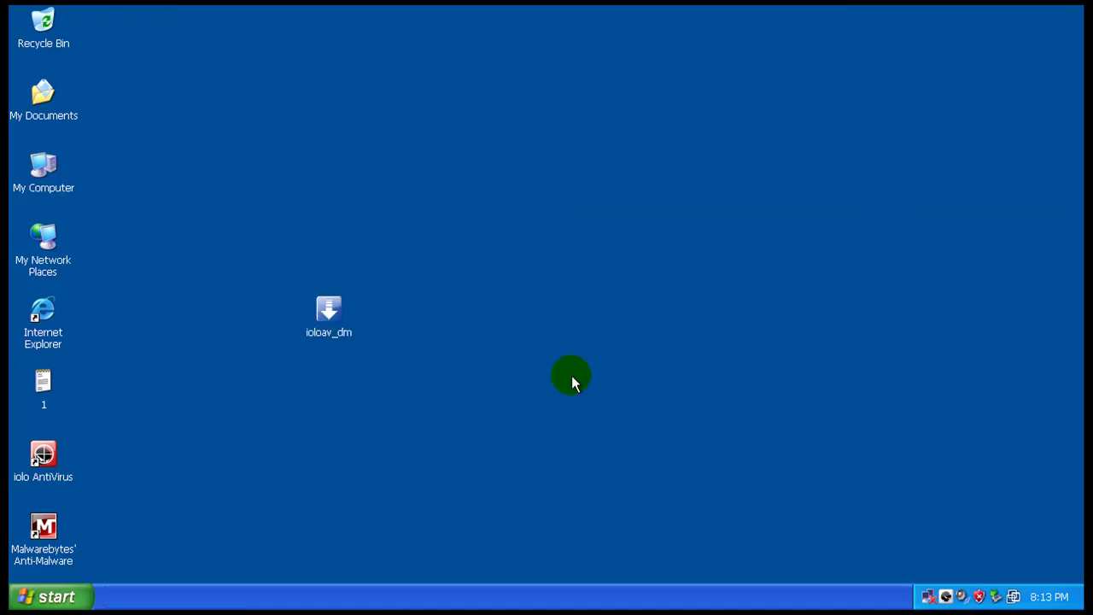
{"action": "right_click", "coordinate": [46, 466]}
{"action": "left_click", "coordinate": [160, 500]}
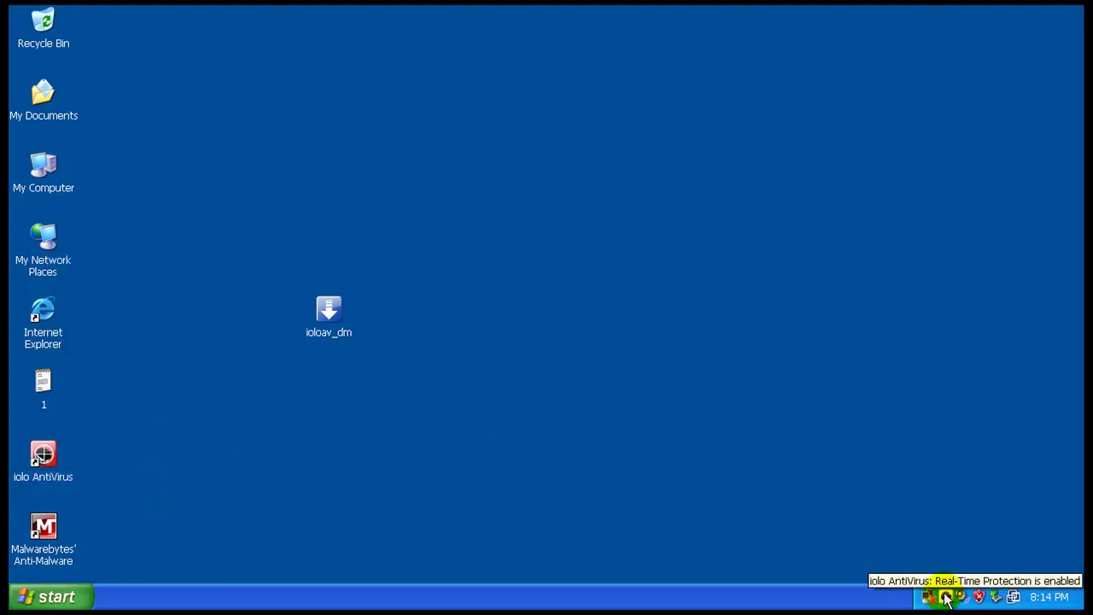
- Open the desktop text file 1, review its list of malware URLs, and close it
{"action": "double_click", "coordinate": [47, 382]}
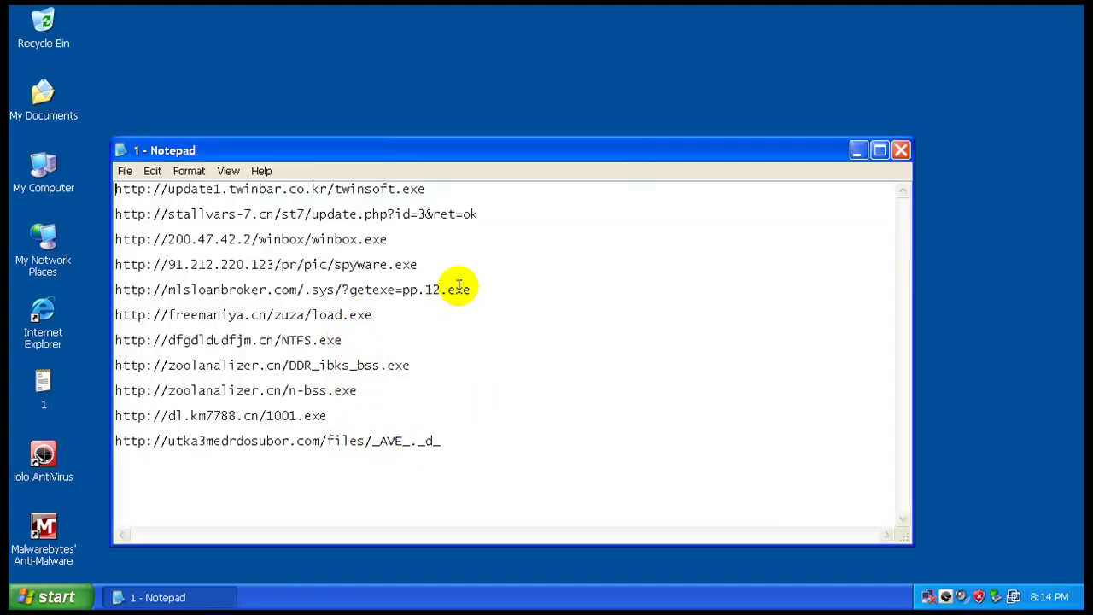
{"action": "left_click", "coordinate": [904, 151]}
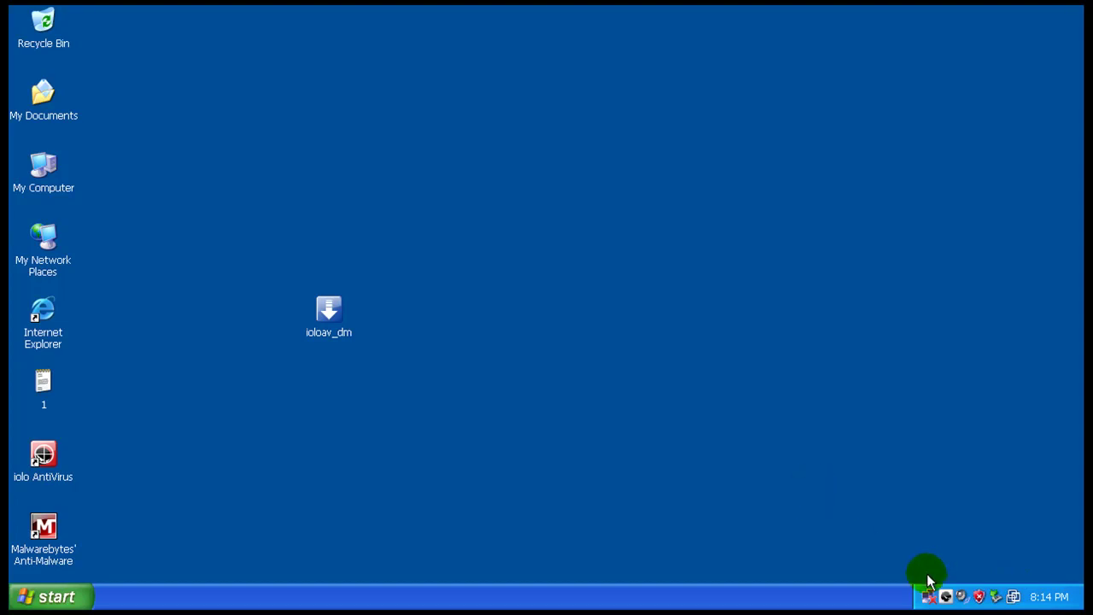
- Open iolo AntiVirus and go from the full system scan results to its home page to review the protection status
{"action": "right_click", "coordinate": [945, 596]}
{"action": "left_click", "coordinate": [824, 564]}
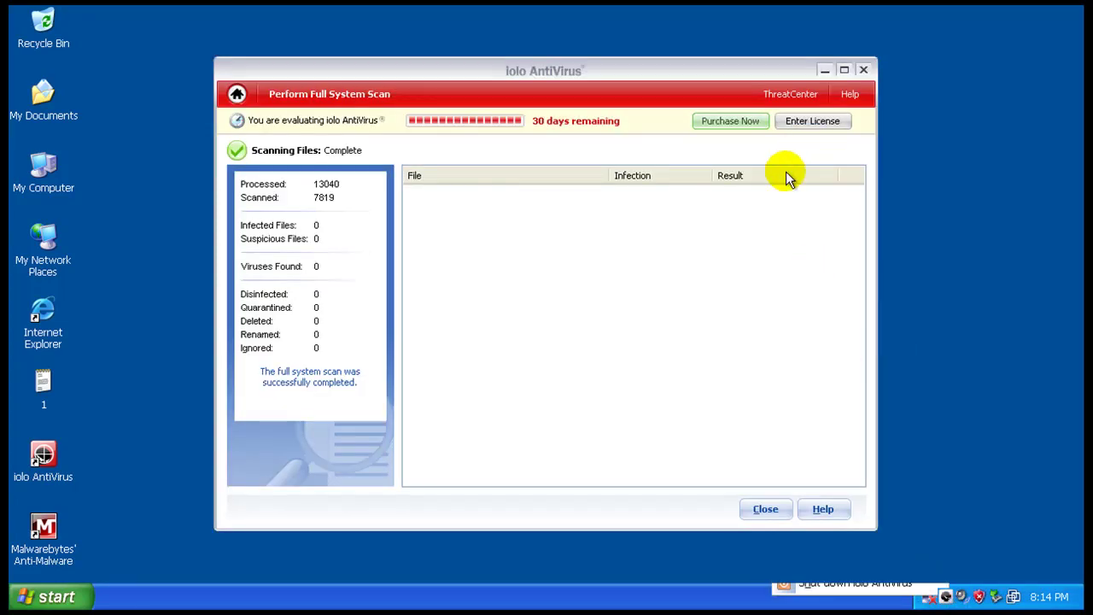
{"action": "left_click", "coordinate": [759, 74]}
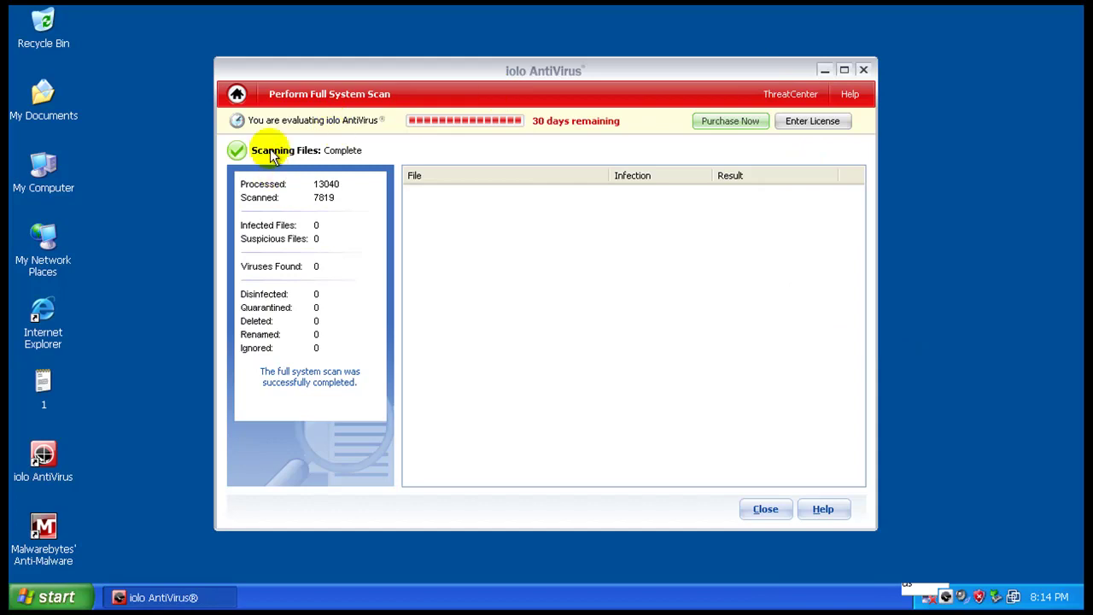
{"action": "left_click", "coordinate": [237, 95]}
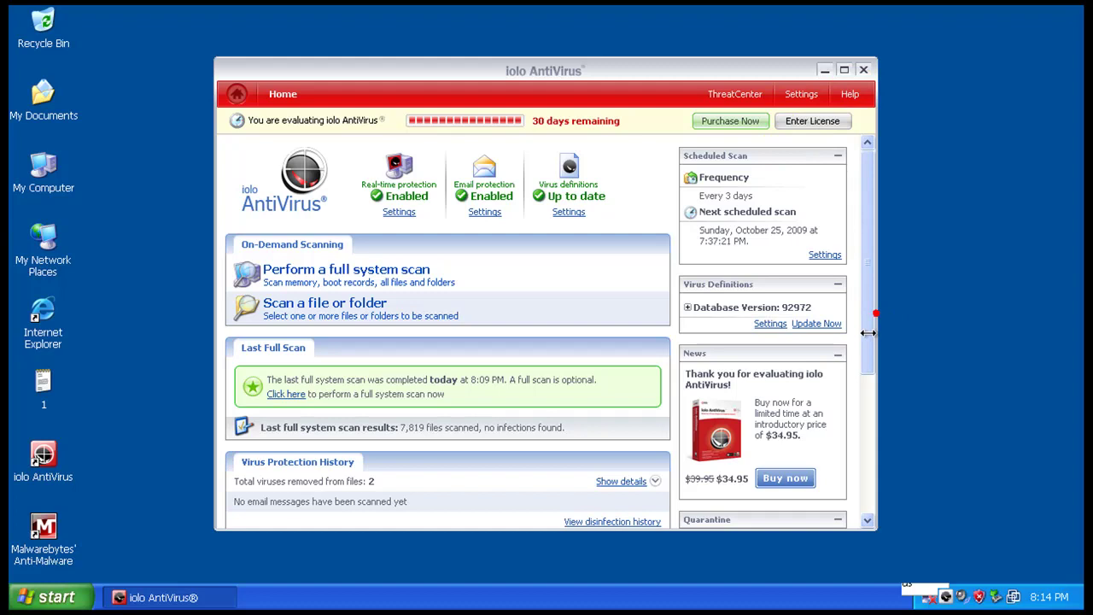
{"action": "left_click_drag", "start_coordinate": [867, 333], "coordinate": [871, 240]}
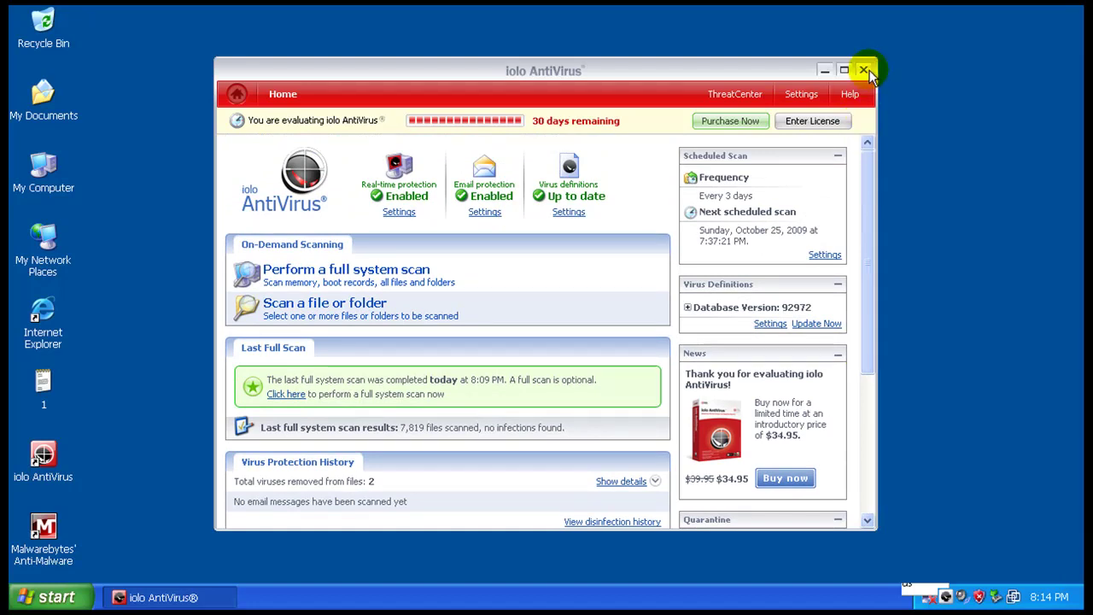
- Refresh the desktop and check the current date
{"action": "left_click", "coordinate": [983, 462]}
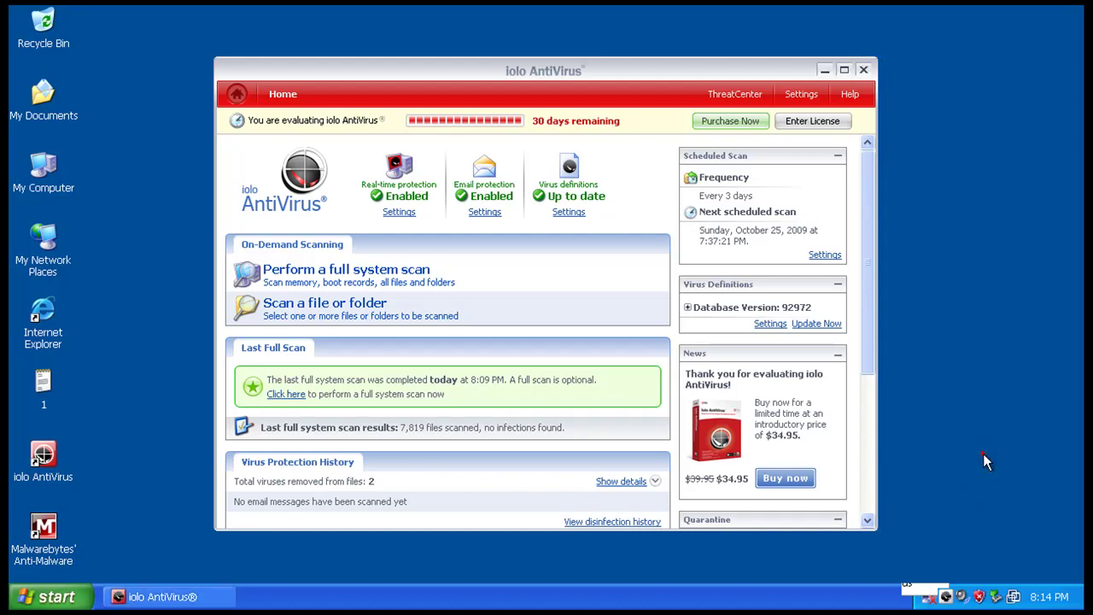
{"action": "right_click", "coordinate": [910, 538]}
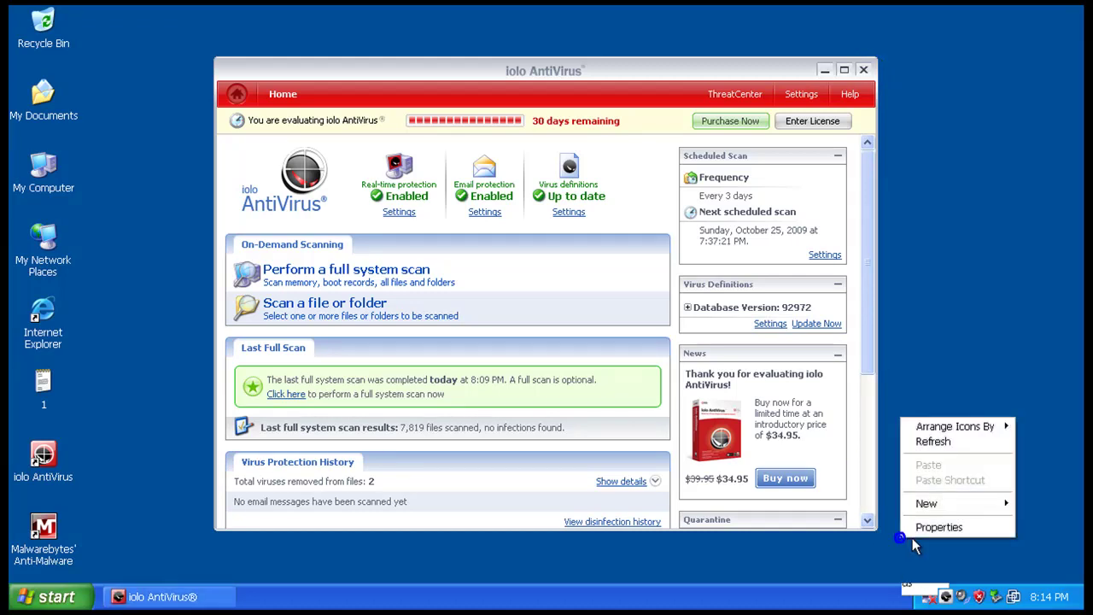
{"action": "left_click", "coordinate": [948, 443]}
{"action": "mouse_move", "coordinate": [1048, 596]}
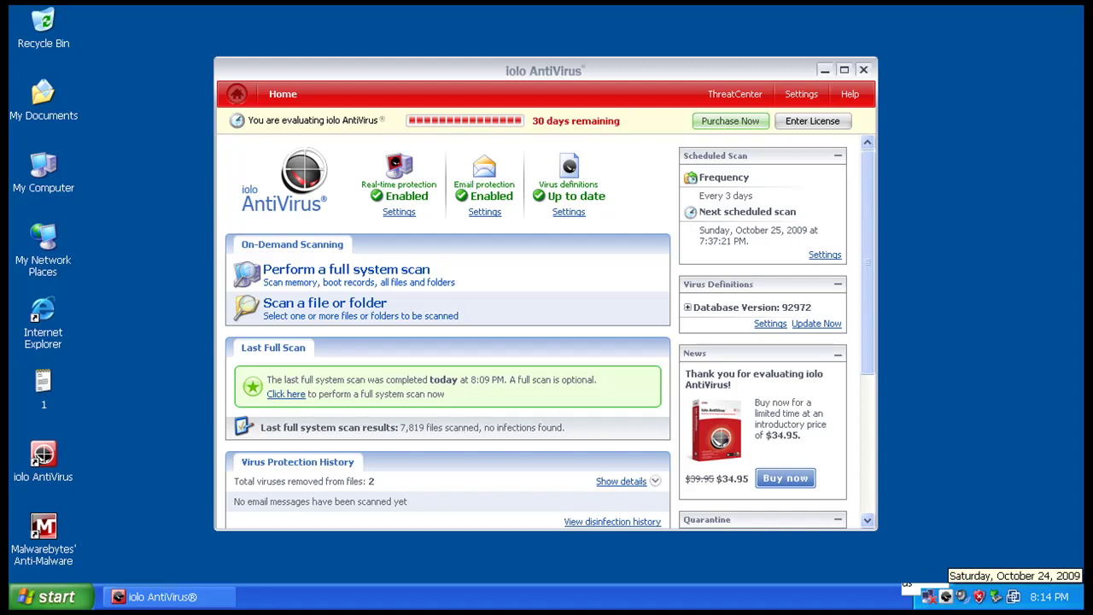